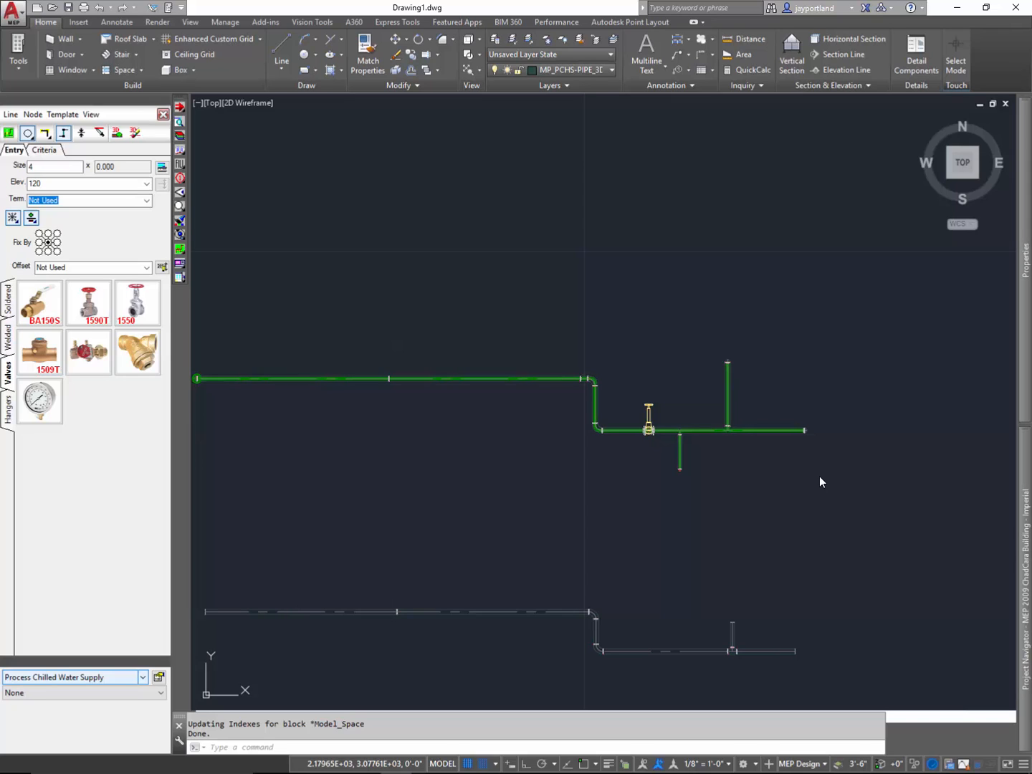
# - Attach the 01 Interior construct from the Architectural Interior folder to the drawing and zoom to its extents
pyautogui.moveTo(1022, 485)
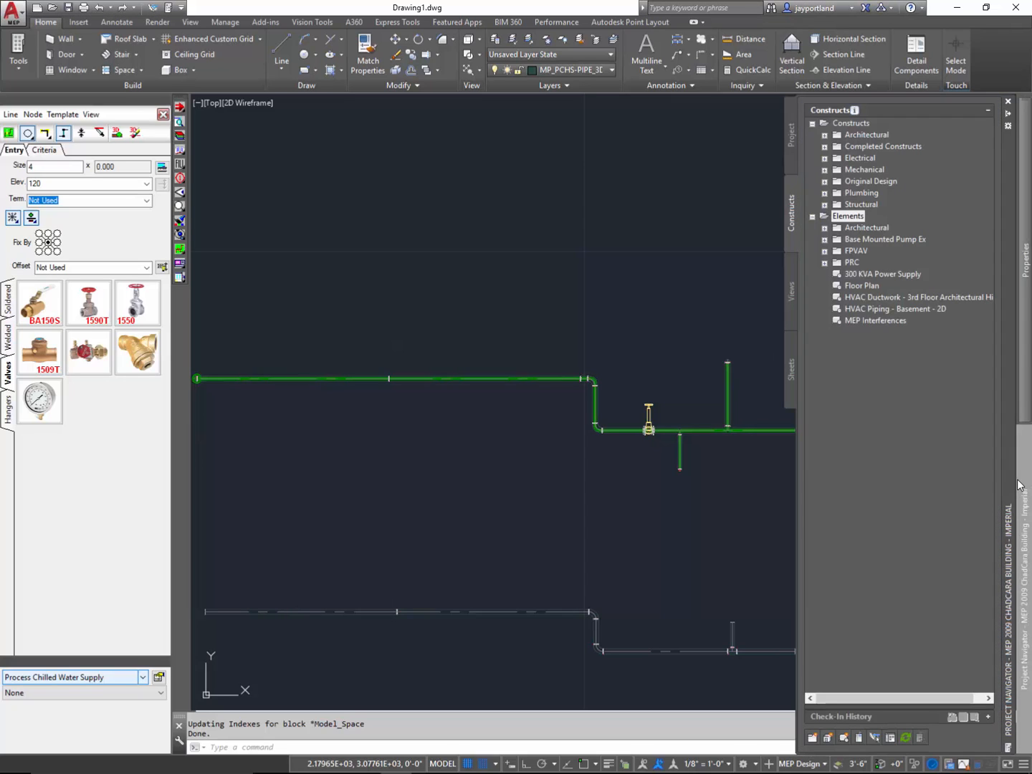
pyautogui.click(825, 135)
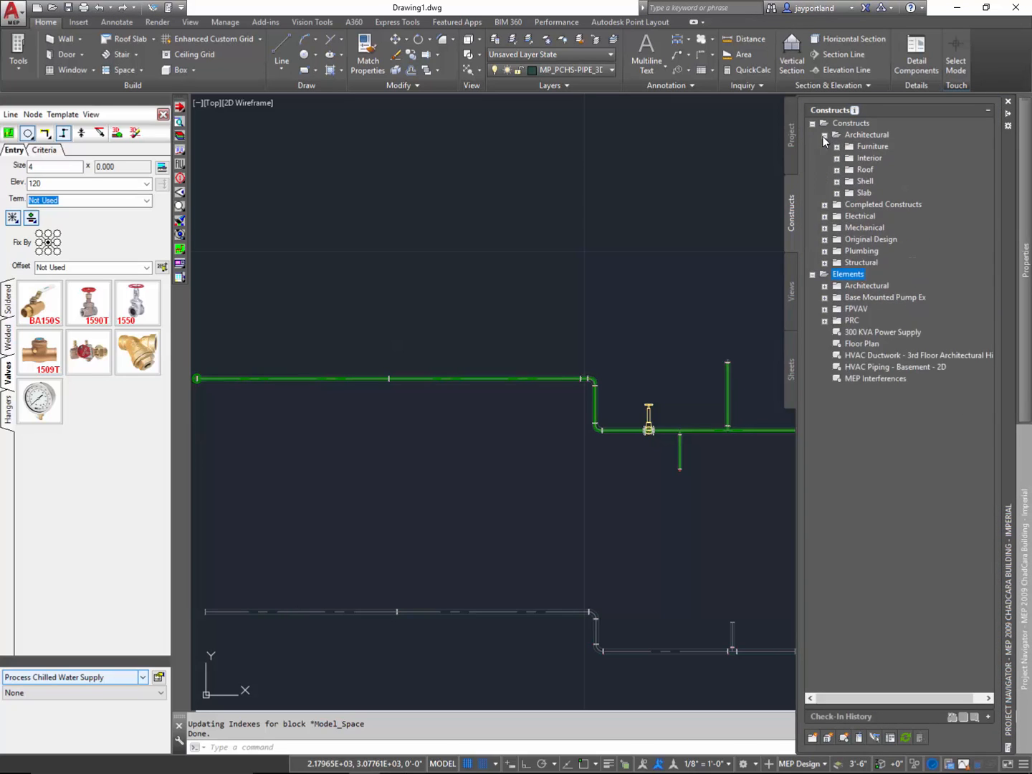
pyautogui.click(836, 158)
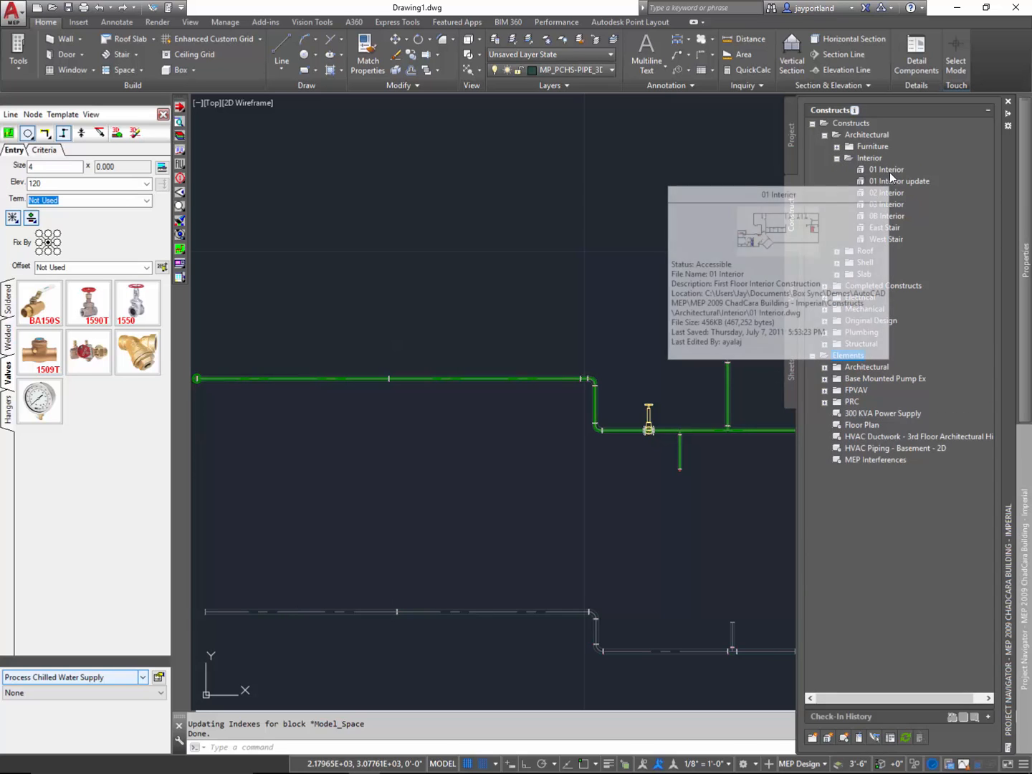
pyautogui.moveTo(886, 170); pyautogui.dragTo(720, 190)
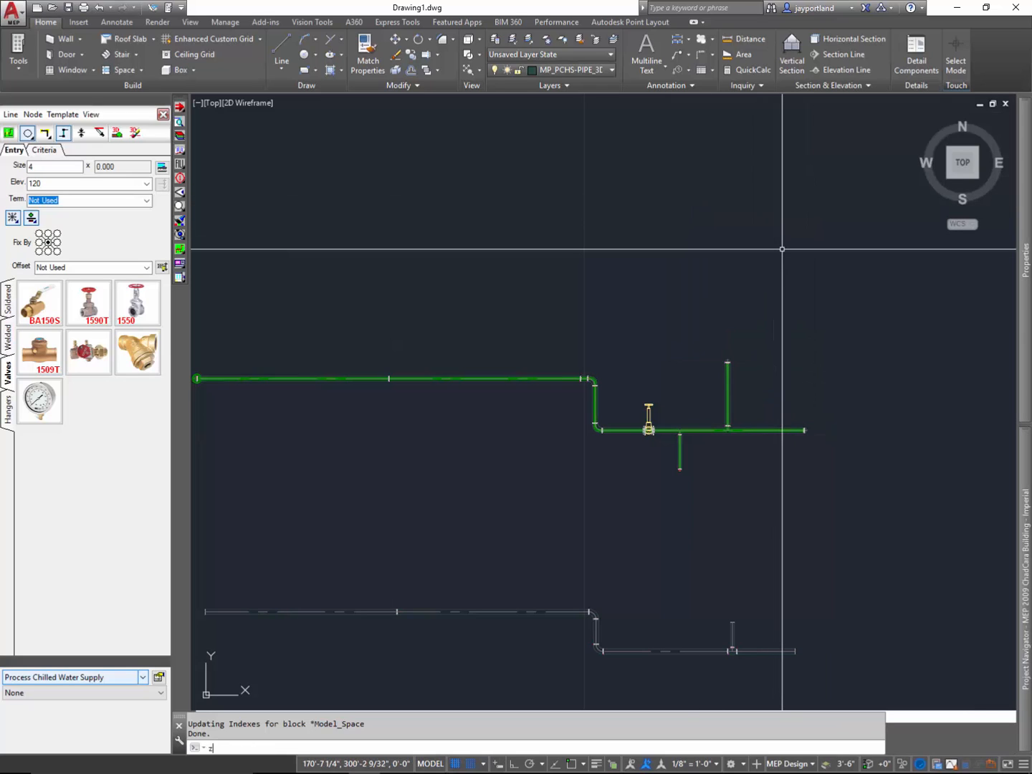
pyautogui.press('Return')
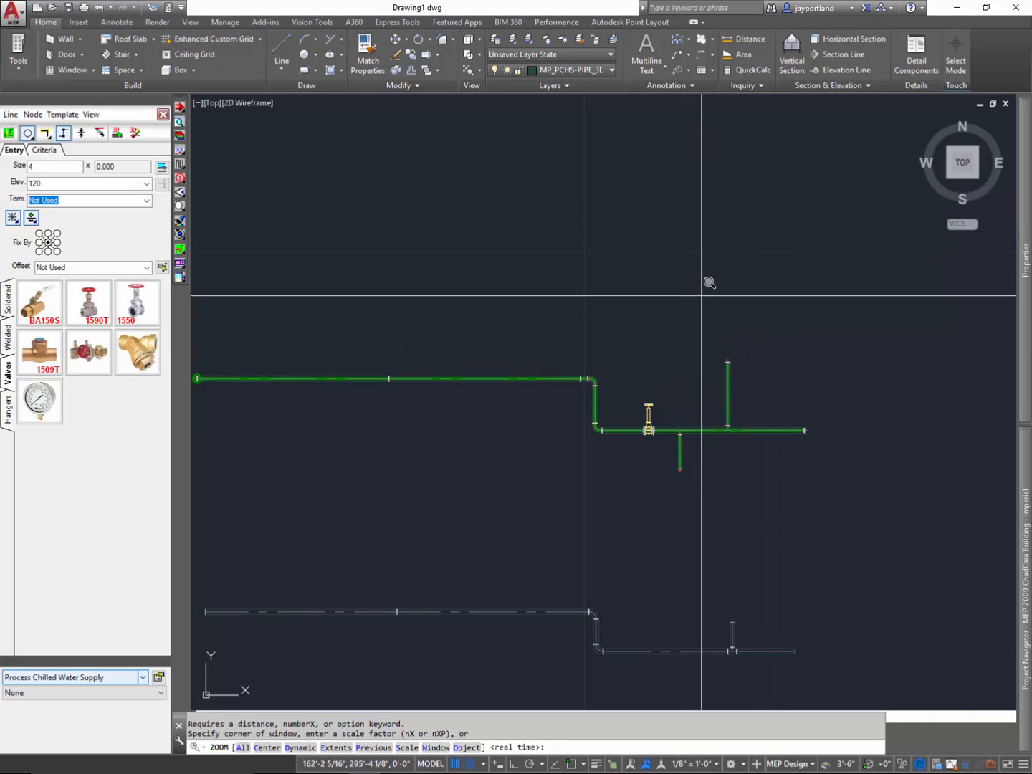
pyautogui.write('e')
pyautogui.press('Return')
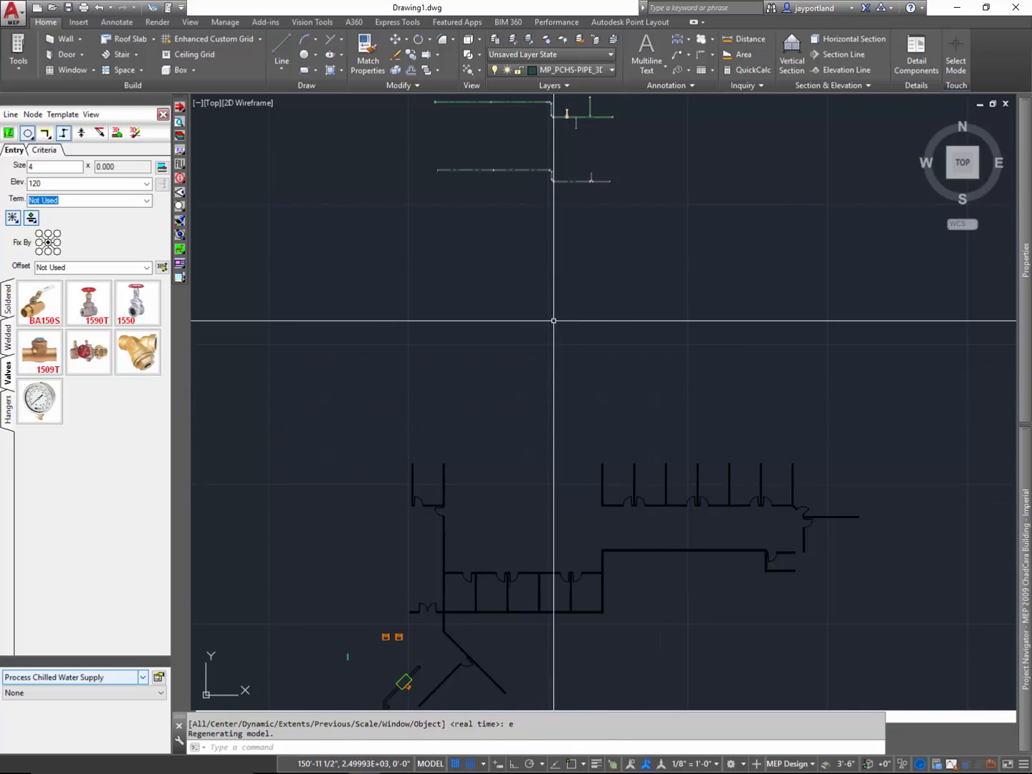
# - Attach the 01 Shell construct from the Architectural Shell folder to the drawing
pyautogui.moveTo(1023, 479)
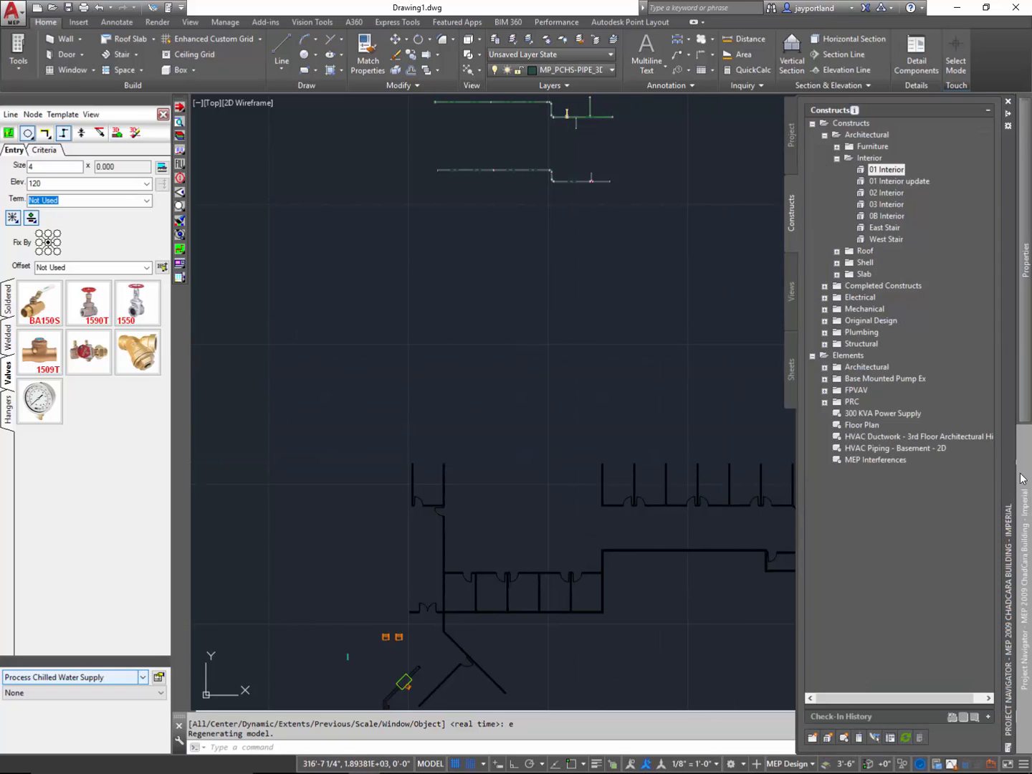
pyautogui.click(837, 263)
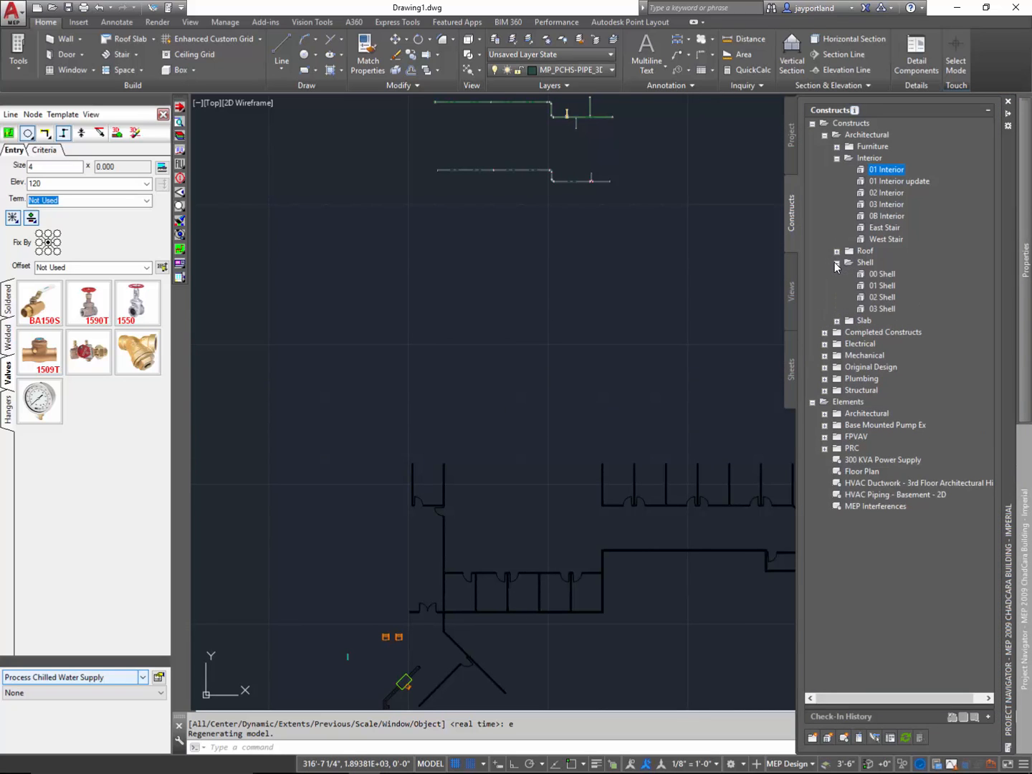
pyautogui.click(881, 285)
pyautogui.moveTo(667, 306); pyautogui.dragTo(675, 315)
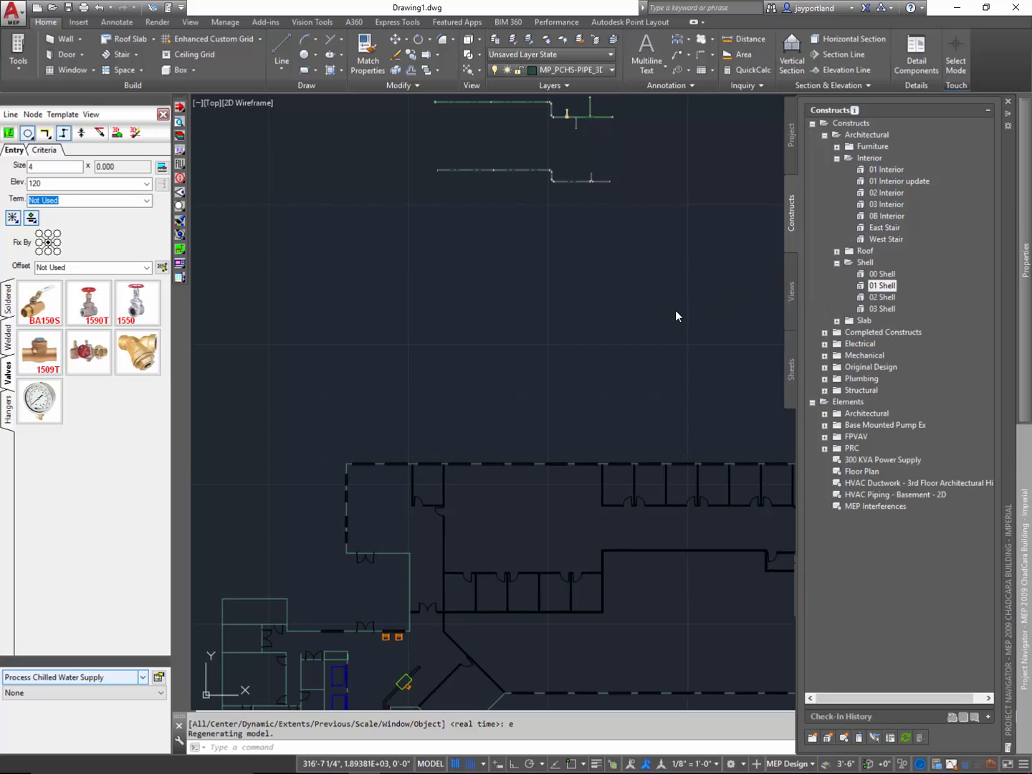
pyautogui.click(622, 364)
pyautogui.click(796, 402)
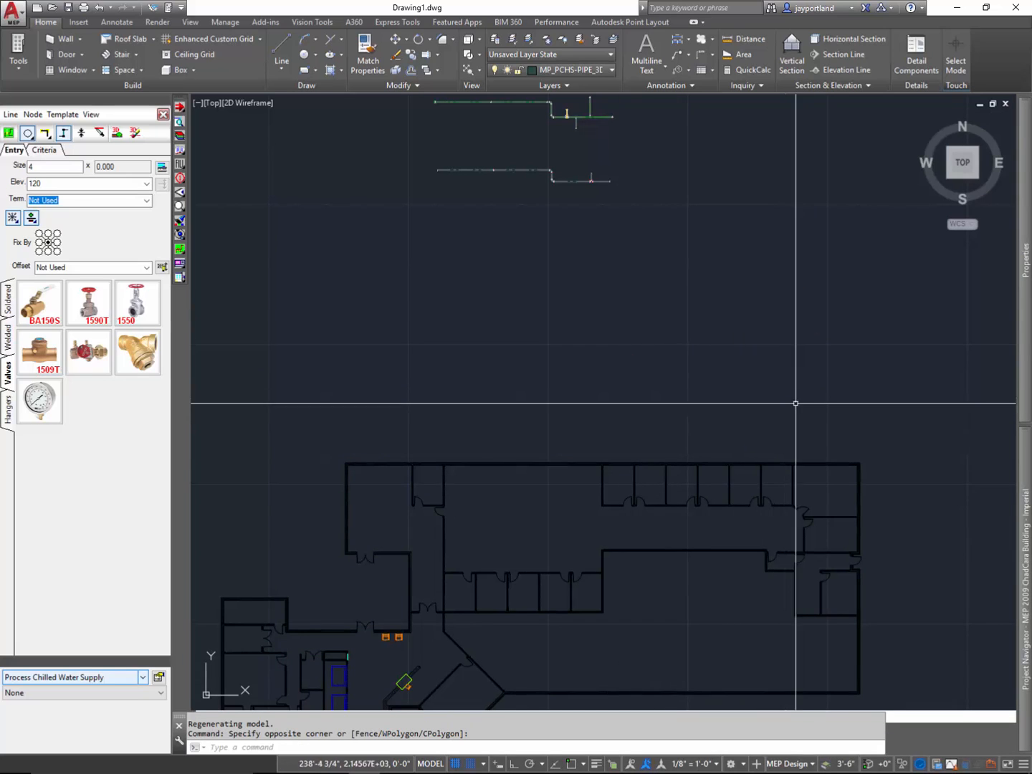
# - Move both pipe runs from above the building down into the corridor area in the floor plan's east wing
pyautogui.moveTo(721, 485); pyautogui.dragTo(695, 423, button='middle')
pyautogui.scroll(-2, 694, 422)
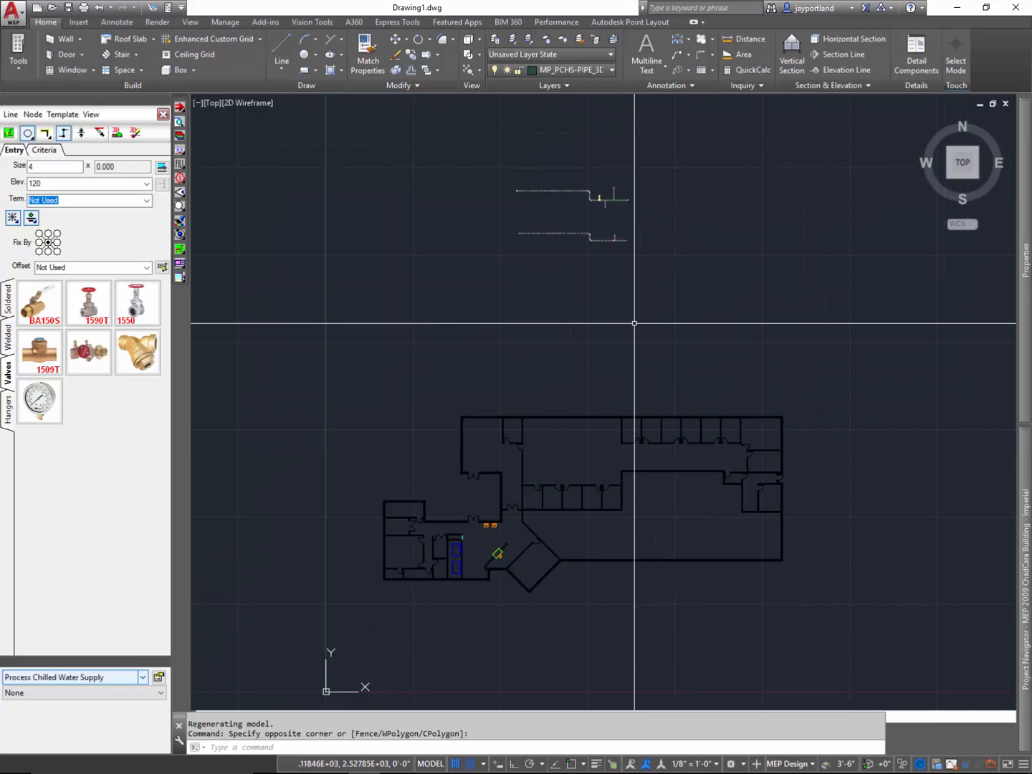
pyautogui.write('m')
pyautogui.press('Return')
pyautogui.click(681, 284)
pyautogui.click(502, 165)
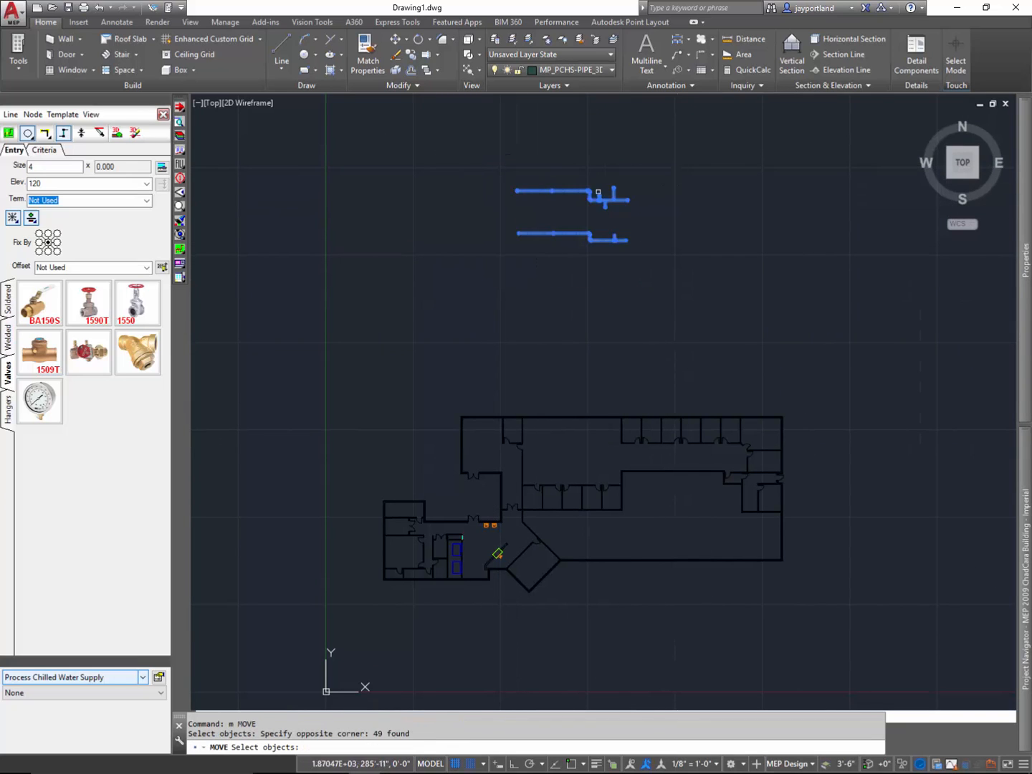
pyautogui.press('Return')
pyautogui.click(690, 216)
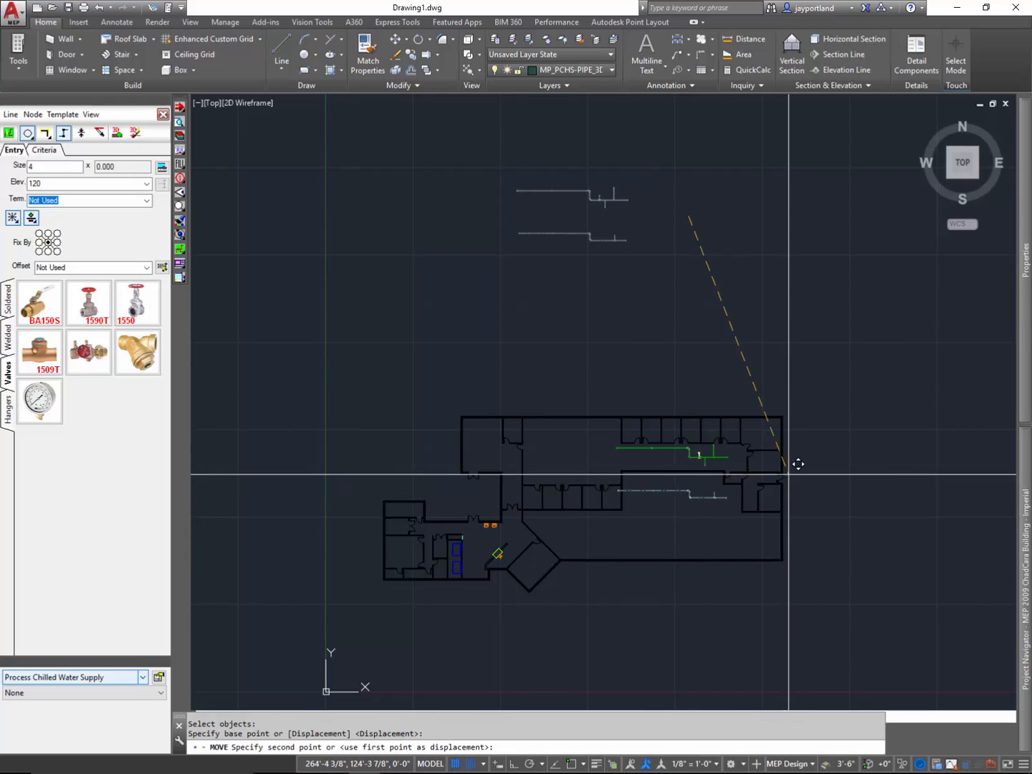
pyautogui.click(792, 478)
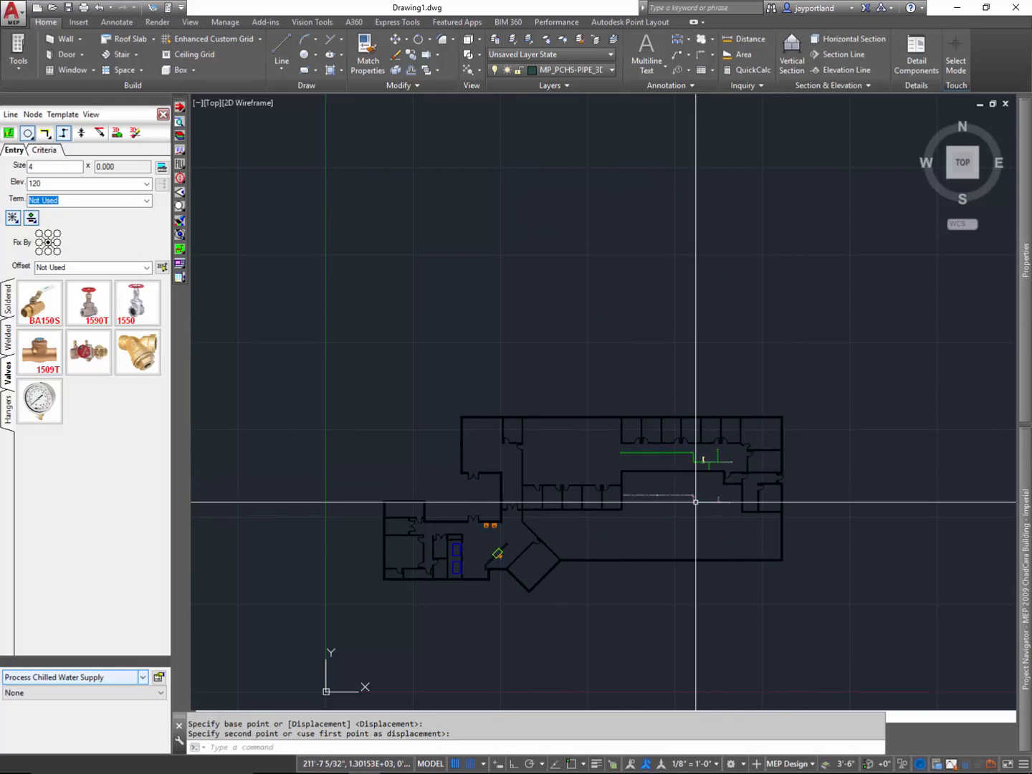
# - Erase the 3D items from the green Process Chilled Water Supply run, leaving its single-line layout
pyautogui.scroll(5, 694, 501)
pyautogui.scroll(-2, 729, 495)
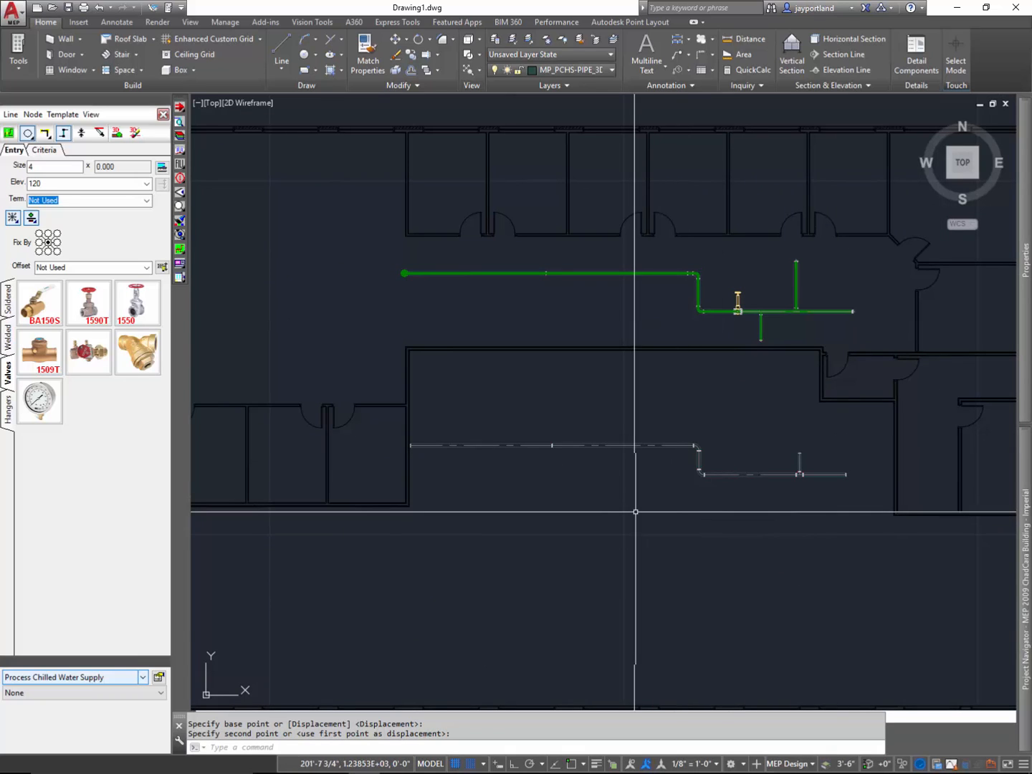
pyautogui.scroll(-2, 635, 512)
pyautogui.scroll(2, 595, 363)
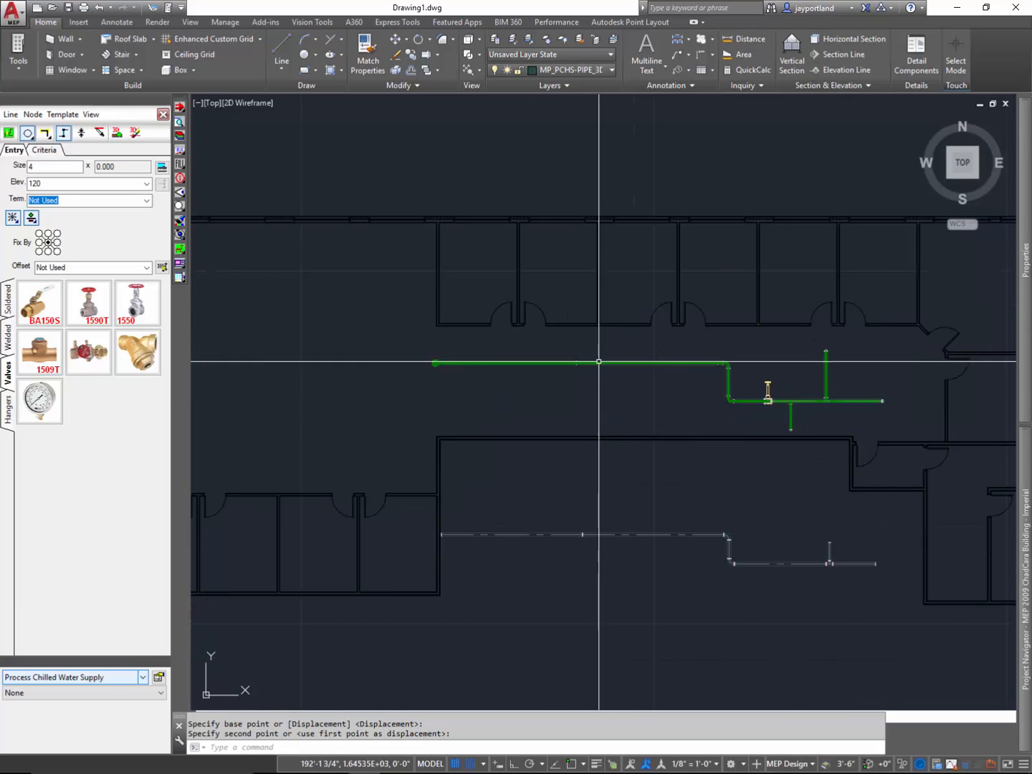
pyautogui.scroll(2, 599, 361)
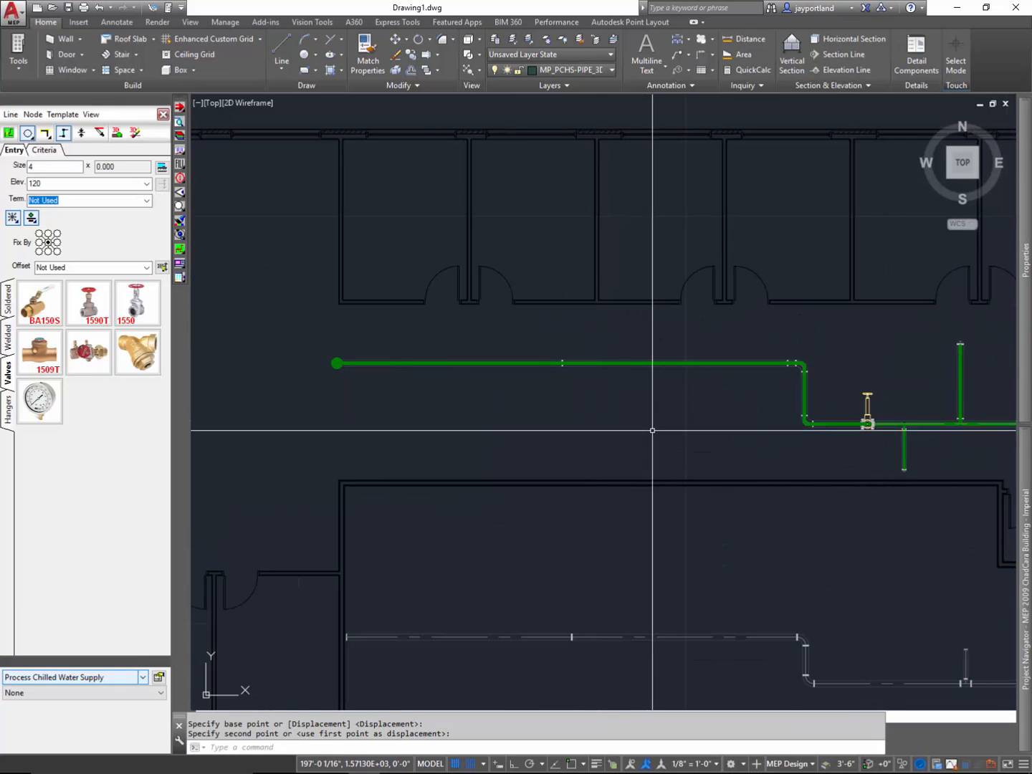
pyautogui.moveTo(652, 428); pyautogui.dragTo(513, 426, button='middle')
pyautogui.scroll(-2, 575, 417)
pyautogui.moveTo(599, 420); pyautogui.dragTo(651, 437, button='middle')
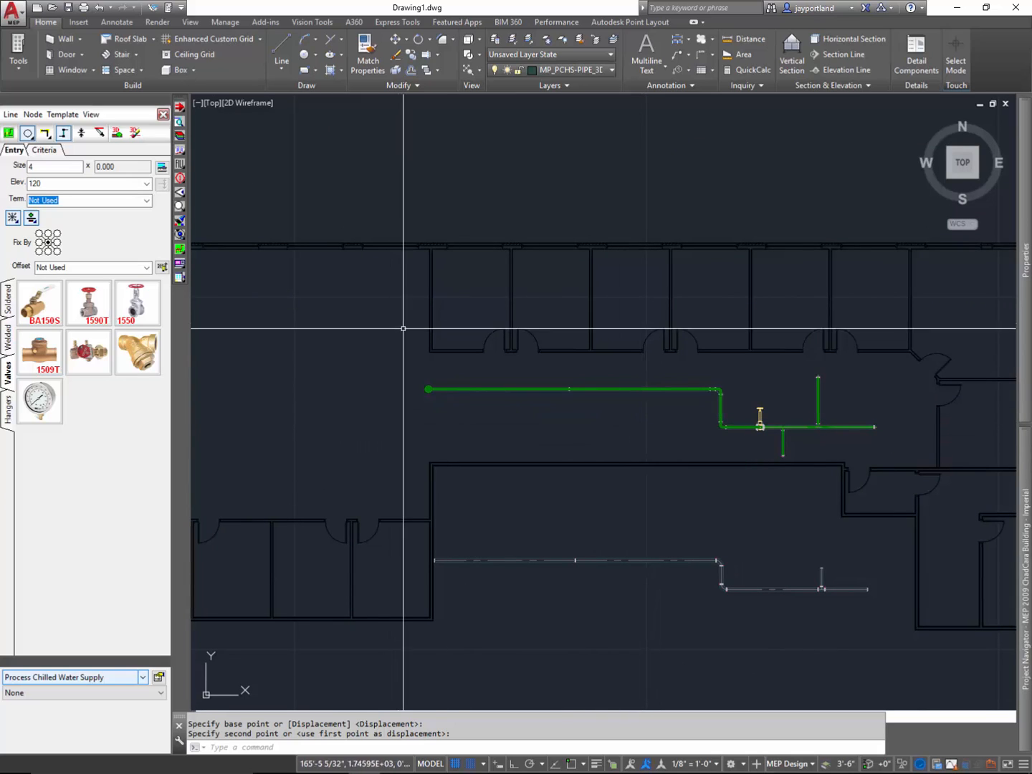
pyautogui.click(134, 135)
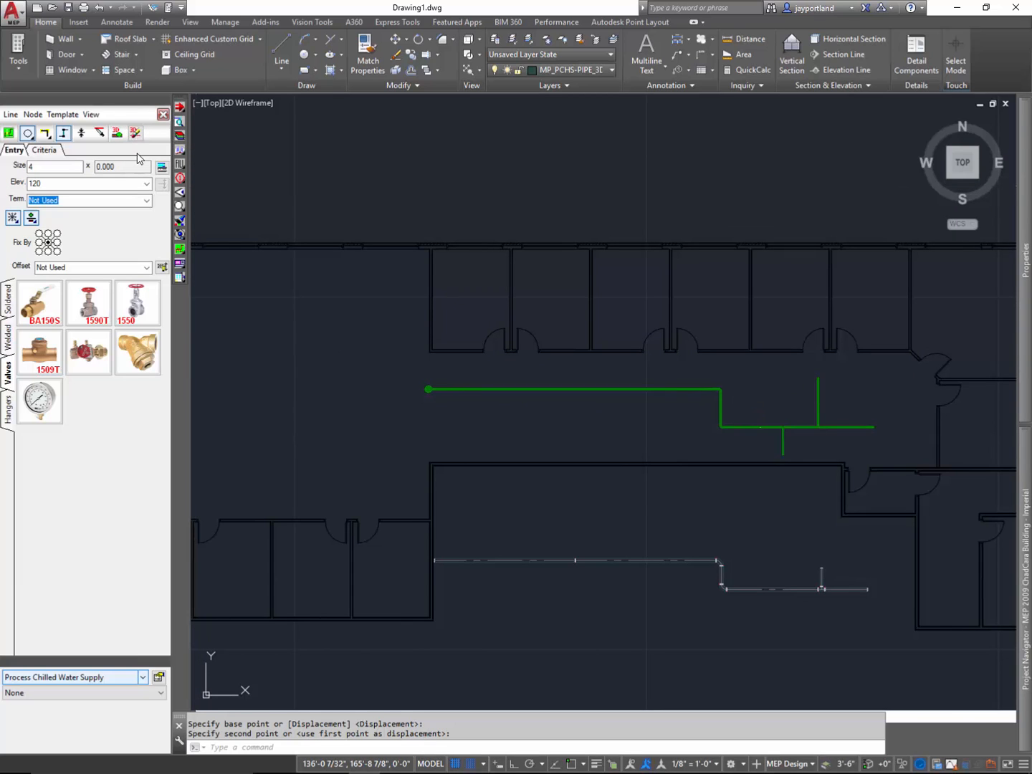
# - Grip-stretch the long upper segment of the supply line north to just inside the exterior wall
pyautogui.click(546, 389)
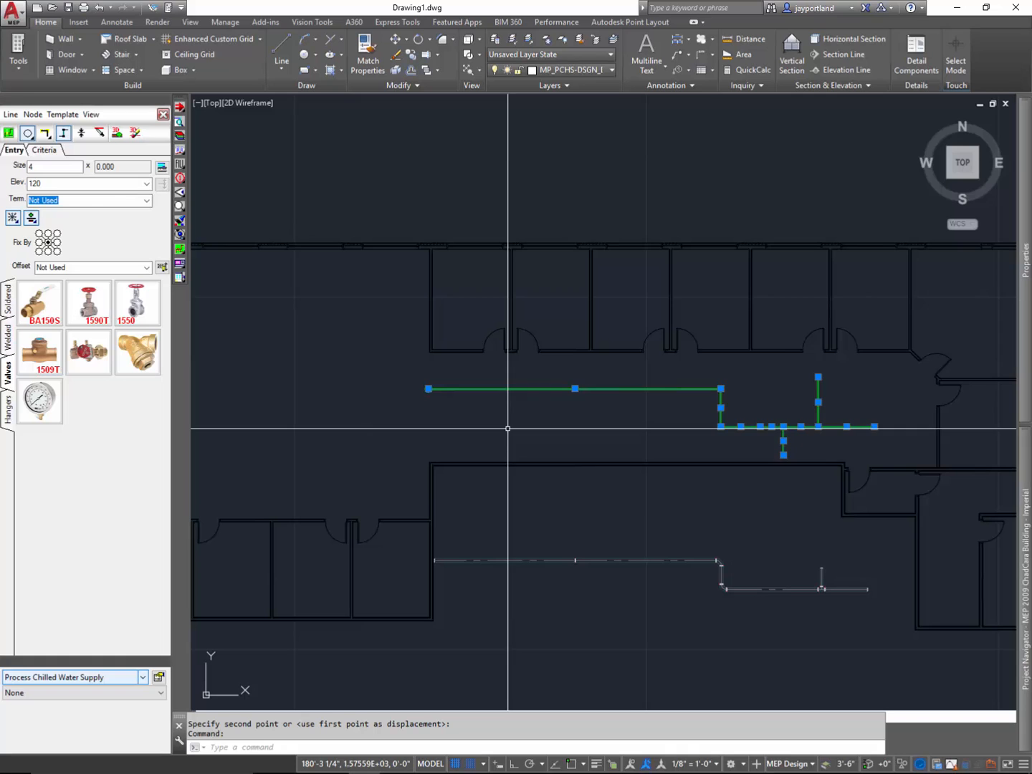
pyautogui.click(575, 390)
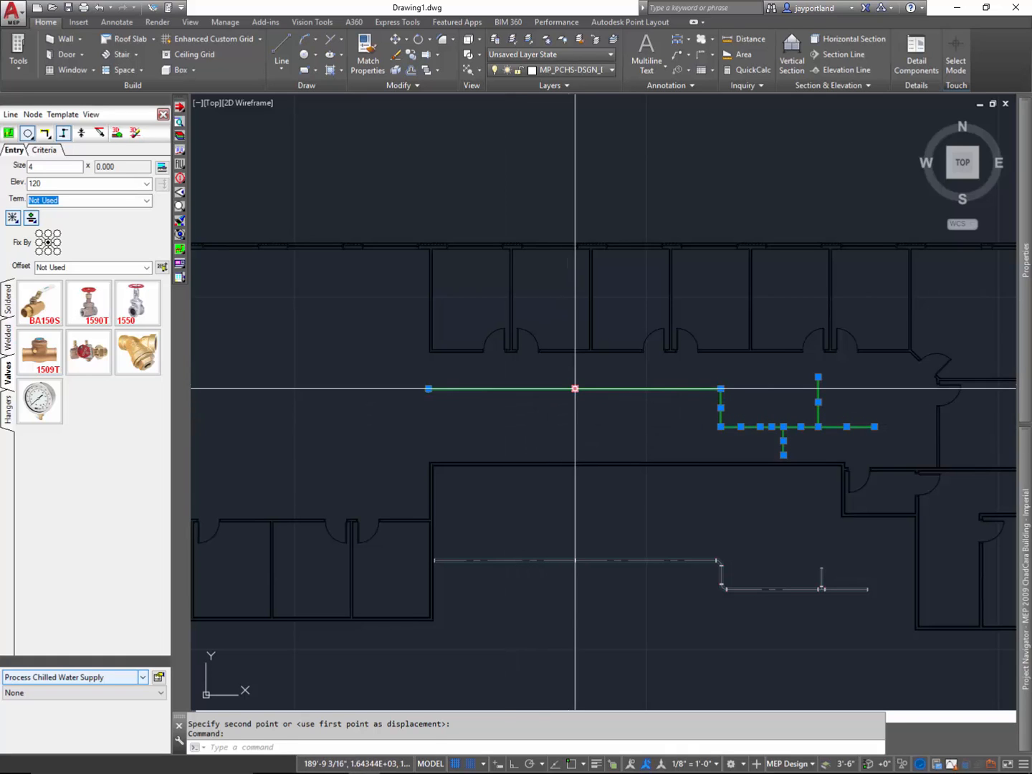
pyautogui.click(574, 256)
pyautogui.moveTo(430, 256); pyautogui.dragTo(598, 327, button='middle')
pyautogui.click(597, 326)
# - Stretch the west end of the supply line along the north wall into the building's northwest corner room
pyautogui.moveTo(436, 355); pyautogui.dragTo(674, 399, button='middle')
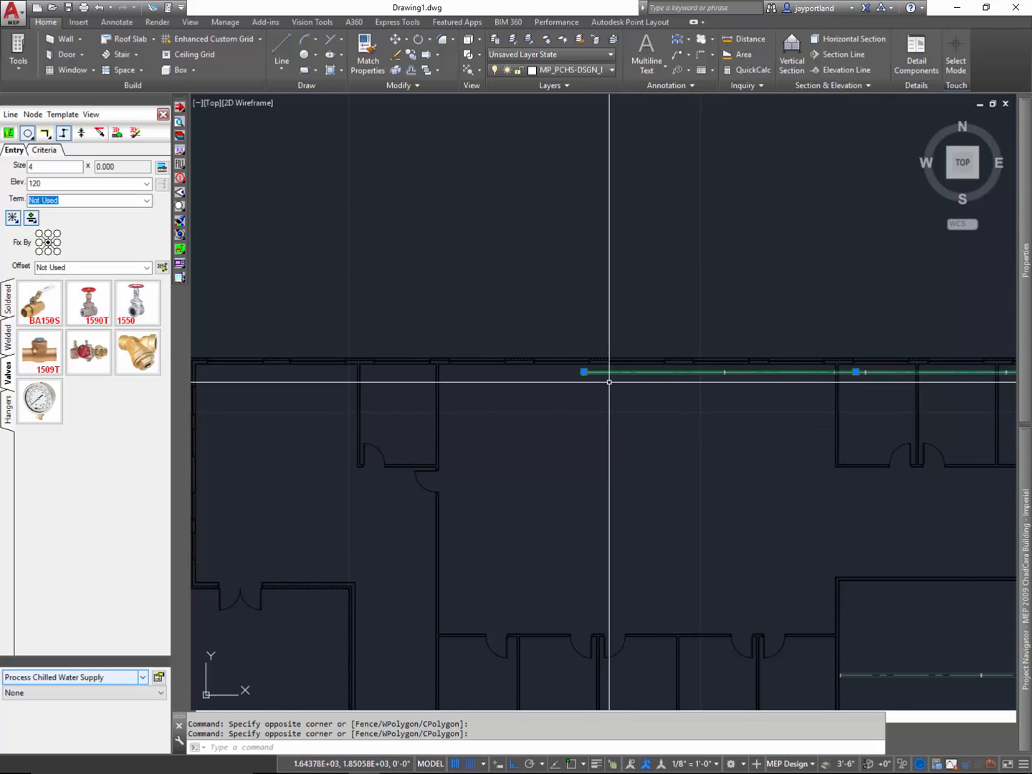
pyautogui.click(583, 372)
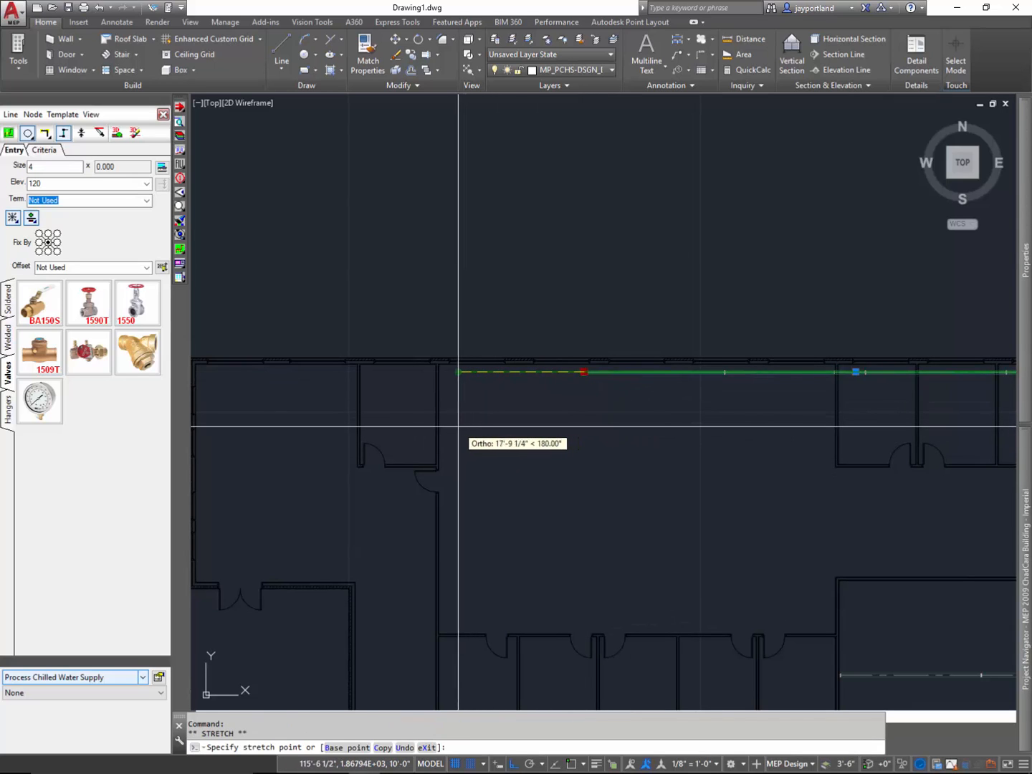
pyautogui.click(230, 411)
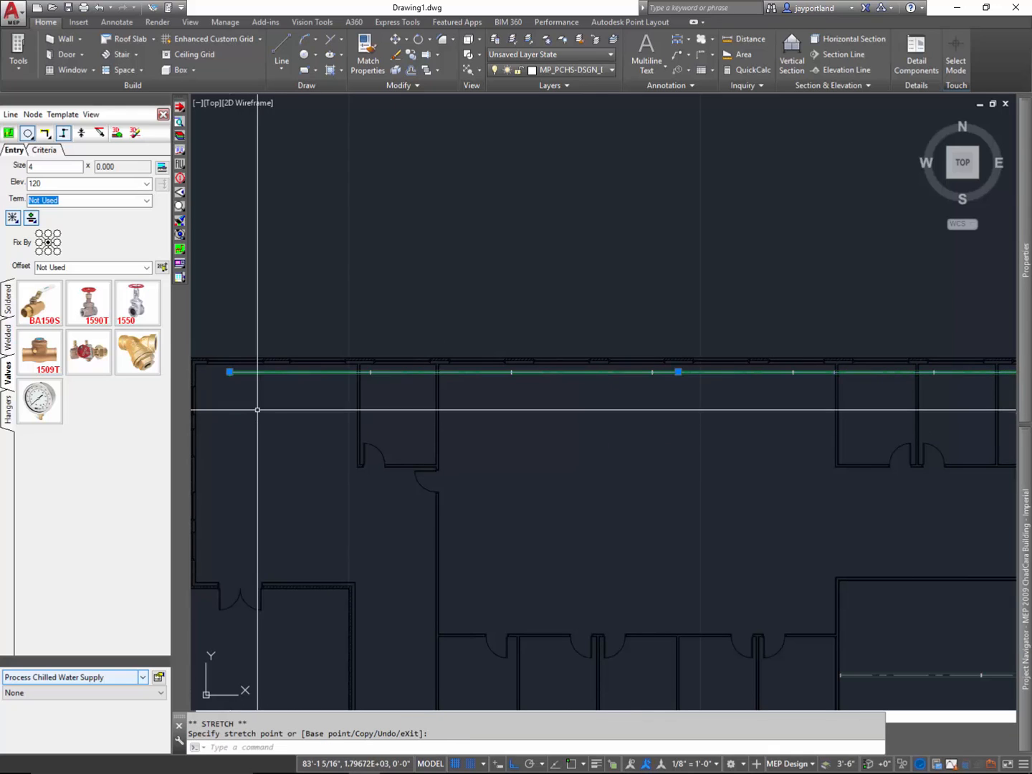
# - Turn off Dynamic Fill and erase the 3D items from the supply line
pyautogui.scroll(-2, 641, 407)
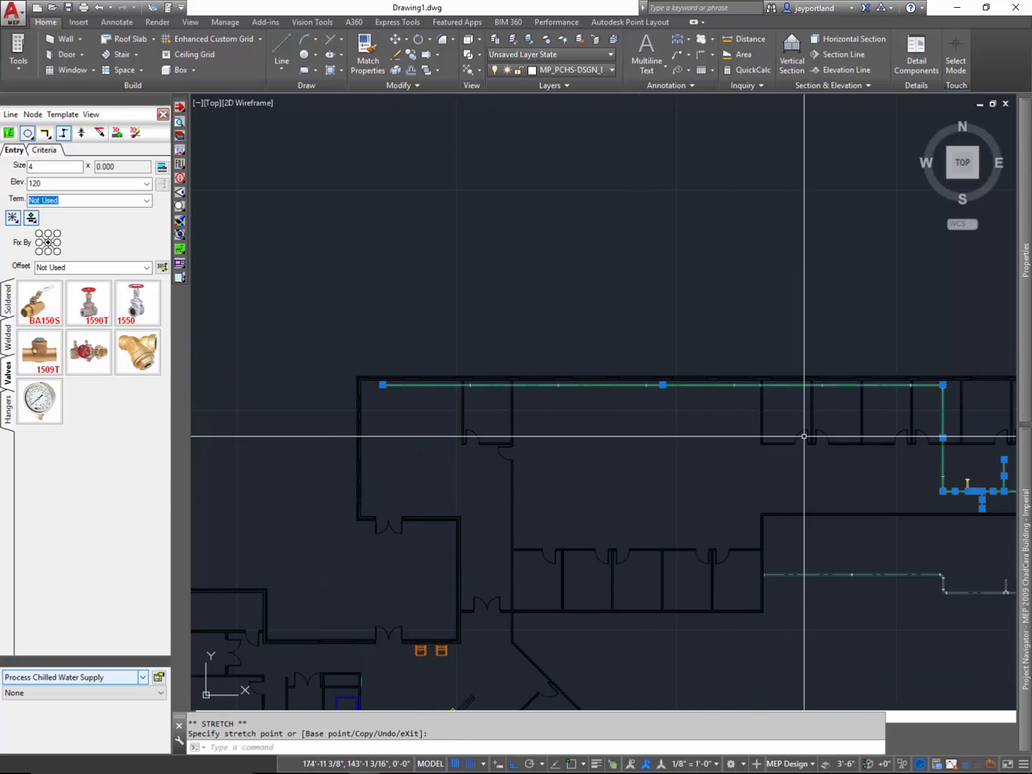
pyautogui.click(91, 114)
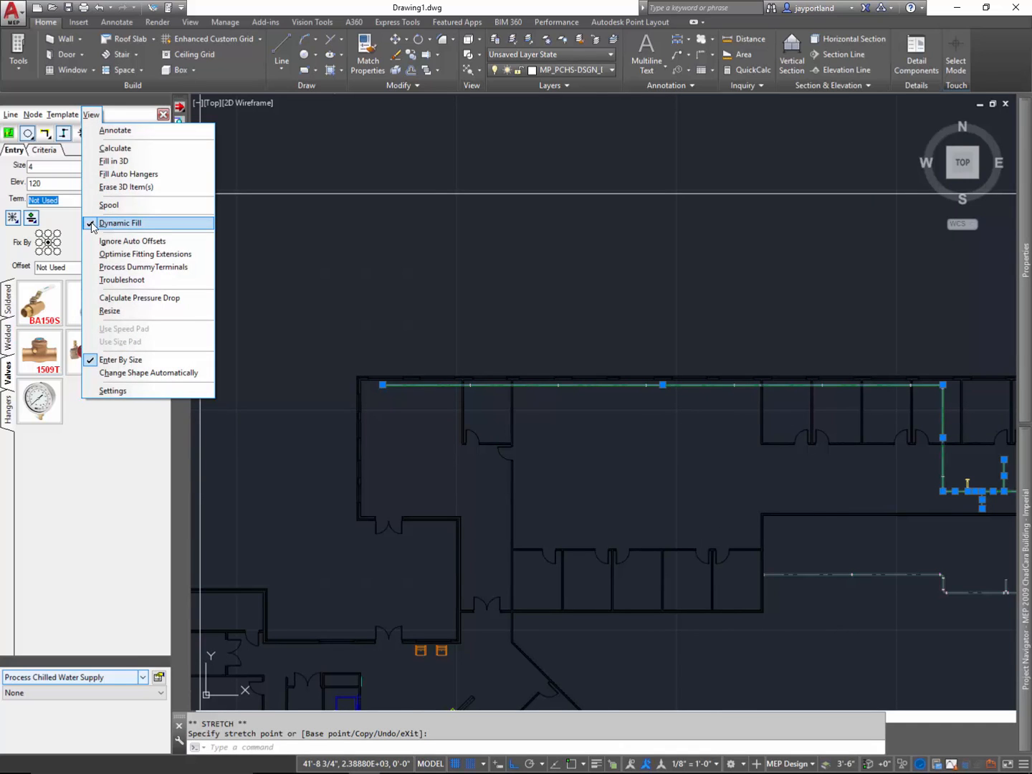
pyautogui.click(91, 227)
pyautogui.scroll(2, 966, 423)
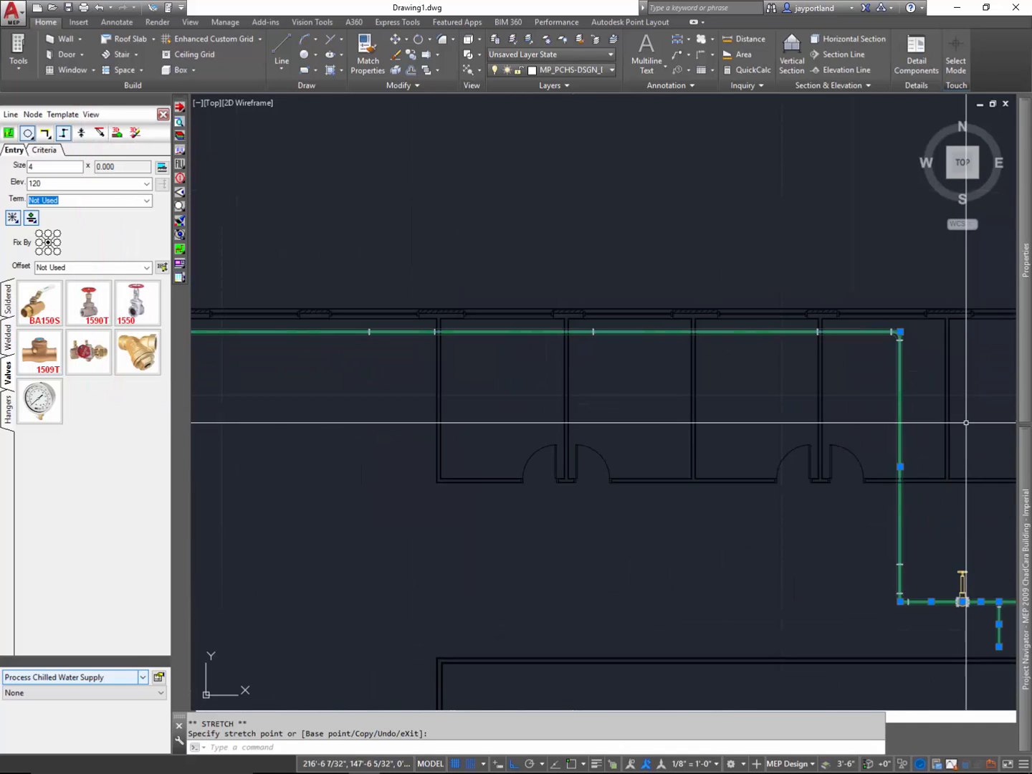
pyautogui.scroll(2, 909, 418)
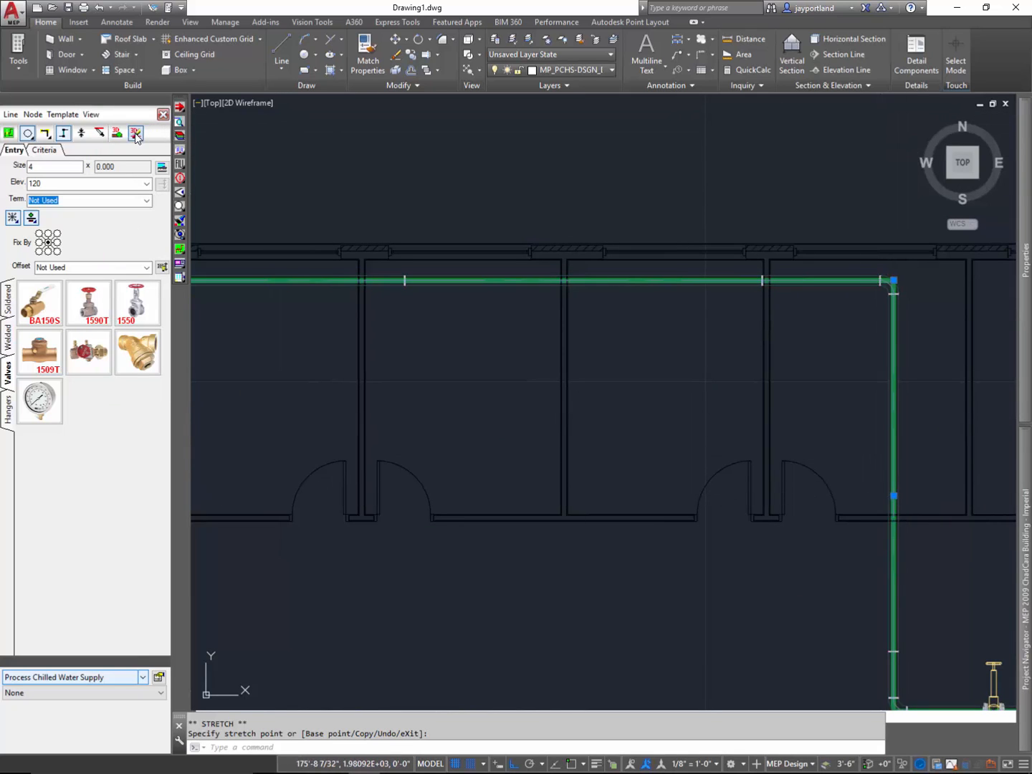
pyautogui.scroll(-5, 846, 430)
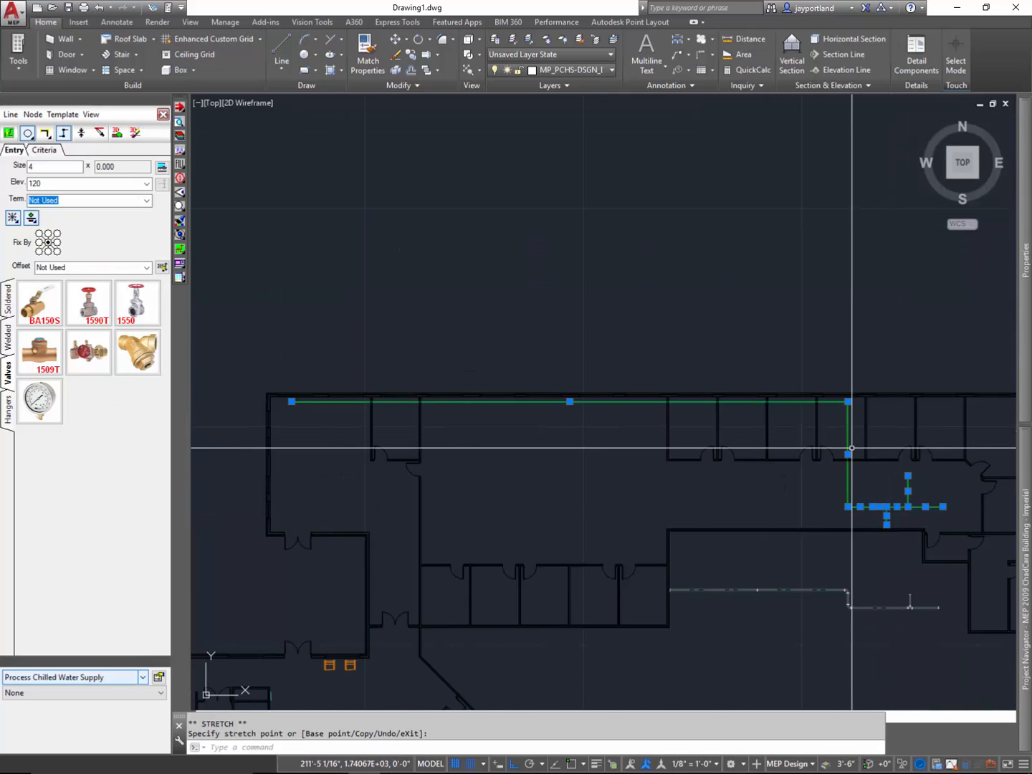
# - Stretch the long vertical supply segment west of the office row, and extend the north branch up into the office near the exterior wall
pyautogui.scroll(4, 852, 449)
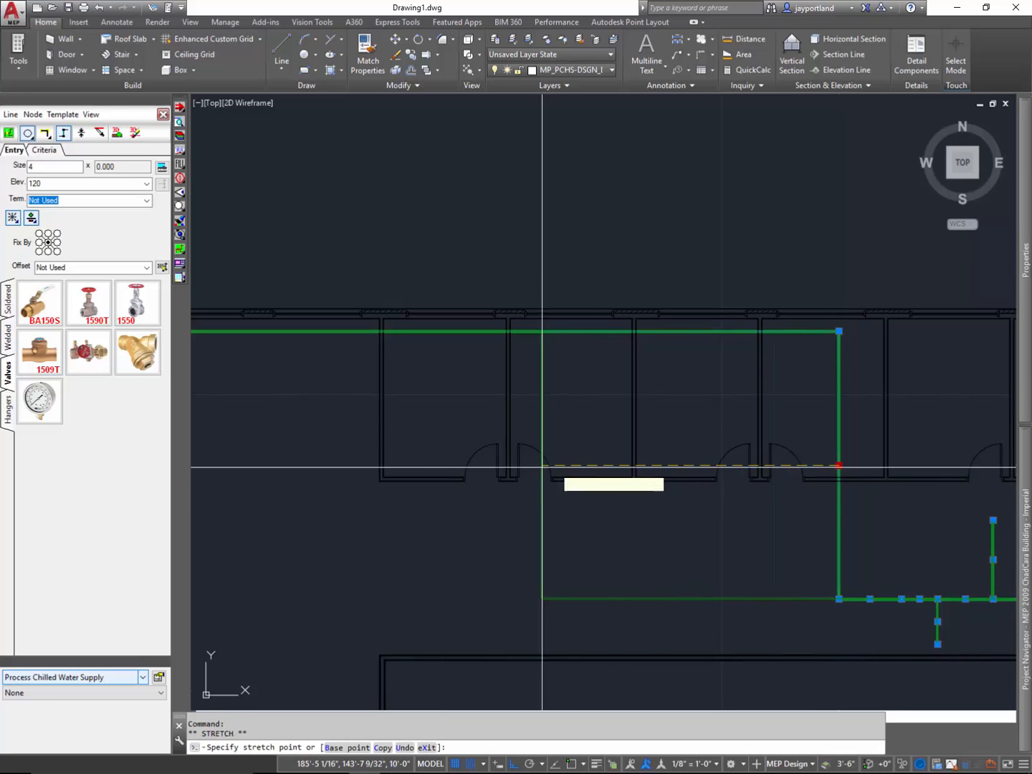
pyautogui.click(368, 465)
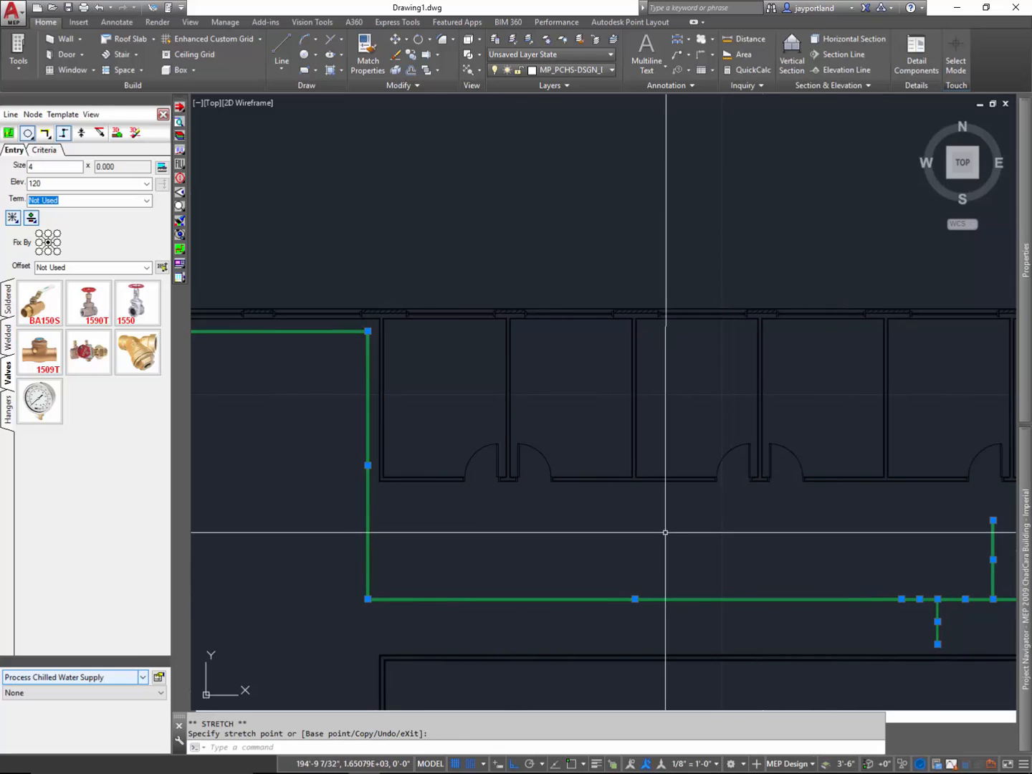
pyautogui.scroll(-2, 712, 540)
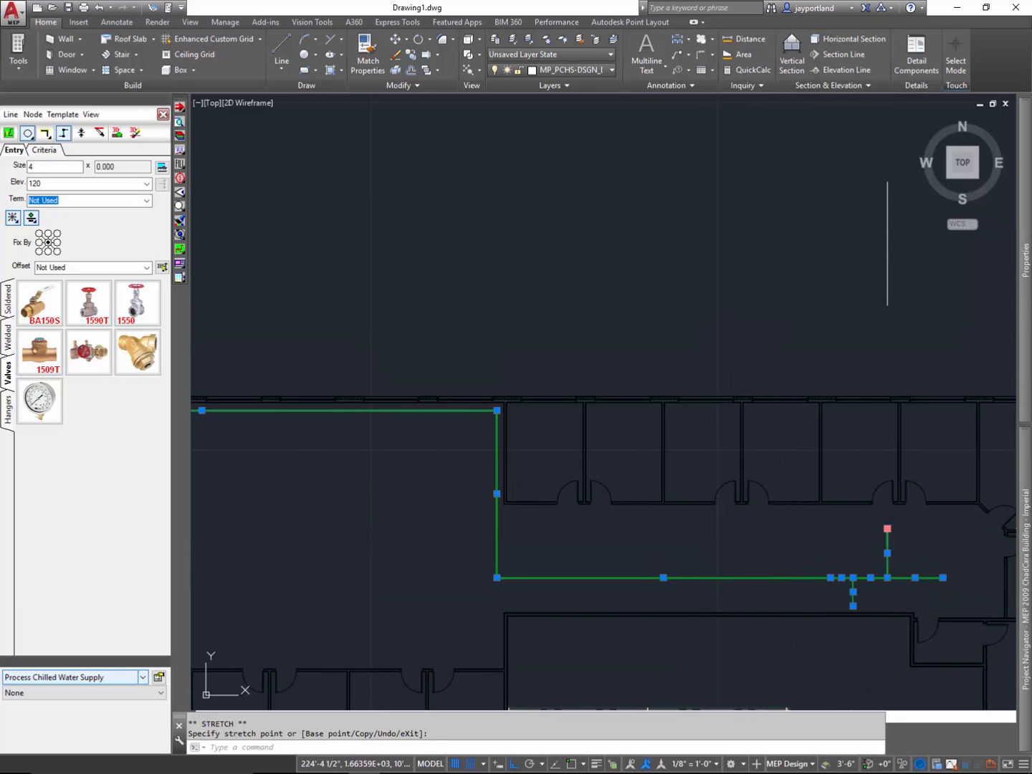
pyautogui.click(888, 415)
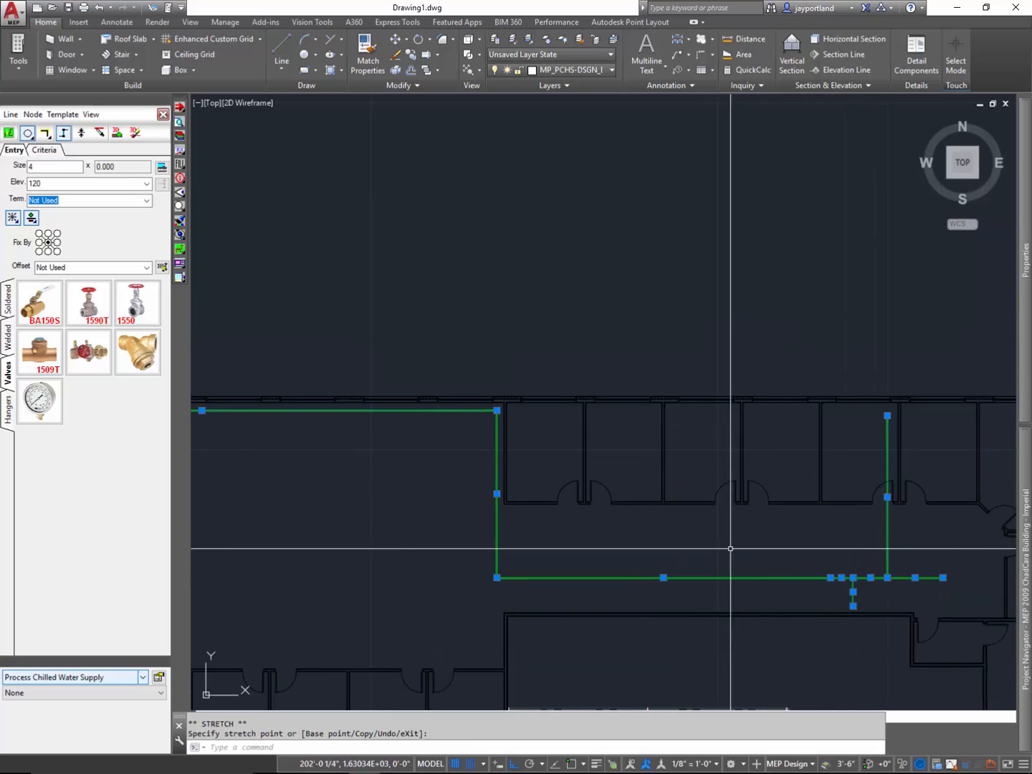
# - Try to grip-stretch the horizontal corridor segment of the supply line north toward the office row
pyautogui.click(663, 577)
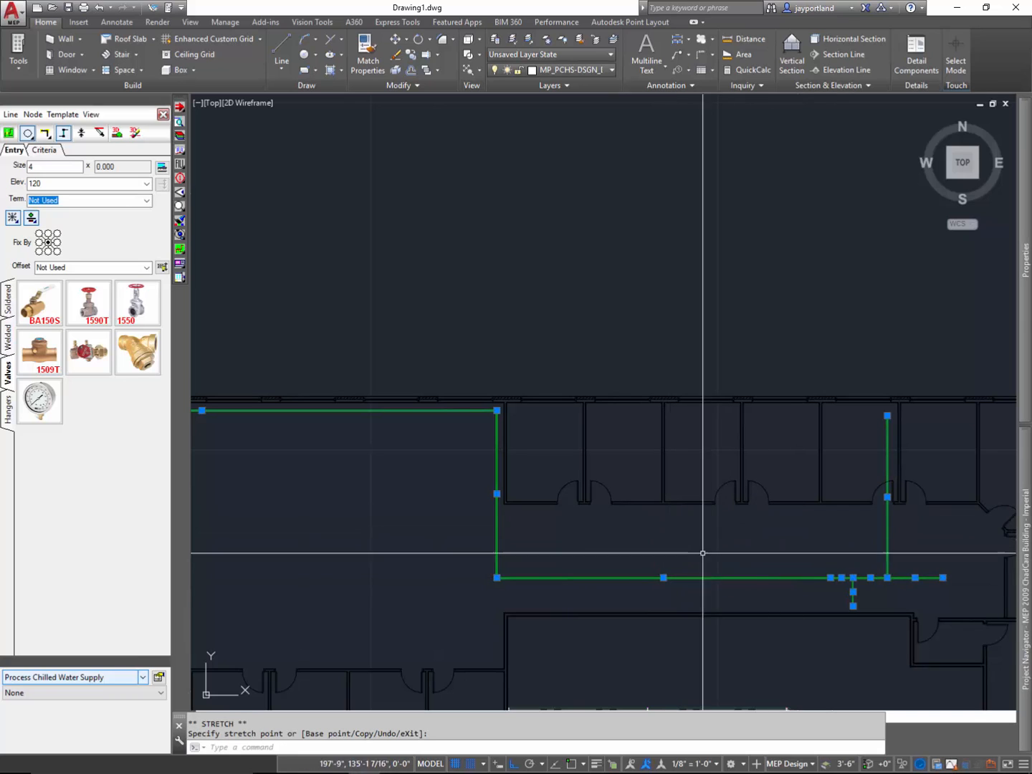
pyautogui.click(664, 578)
pyautogui.click(664, 577)
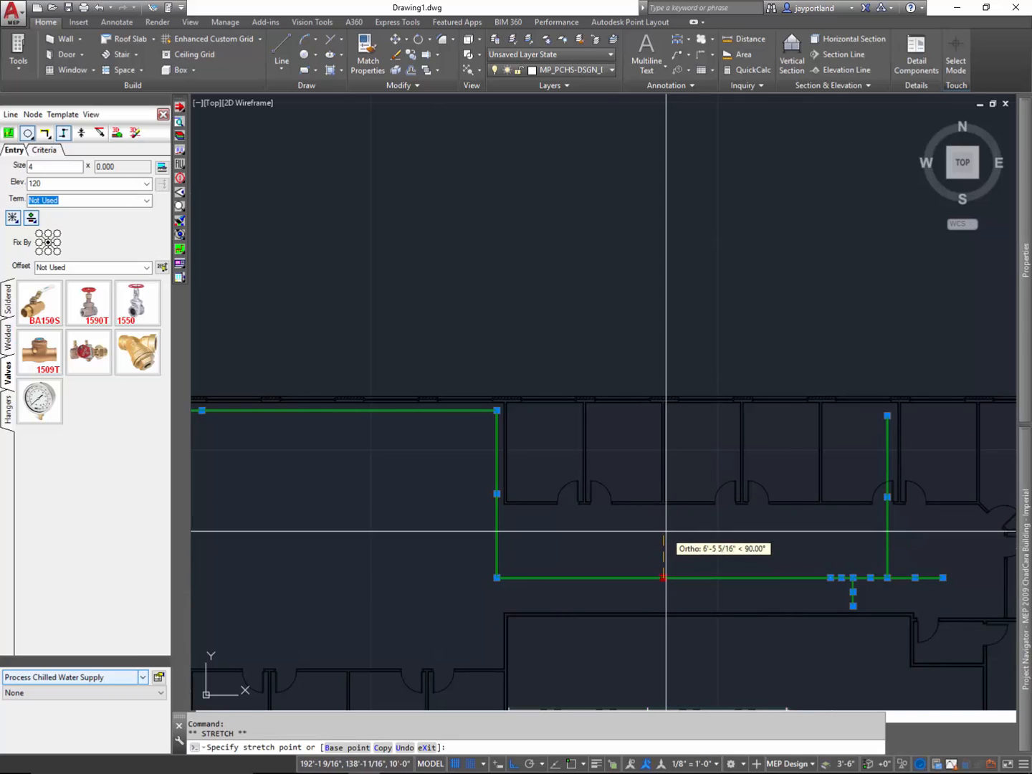
pyautogui.click(668, 518)
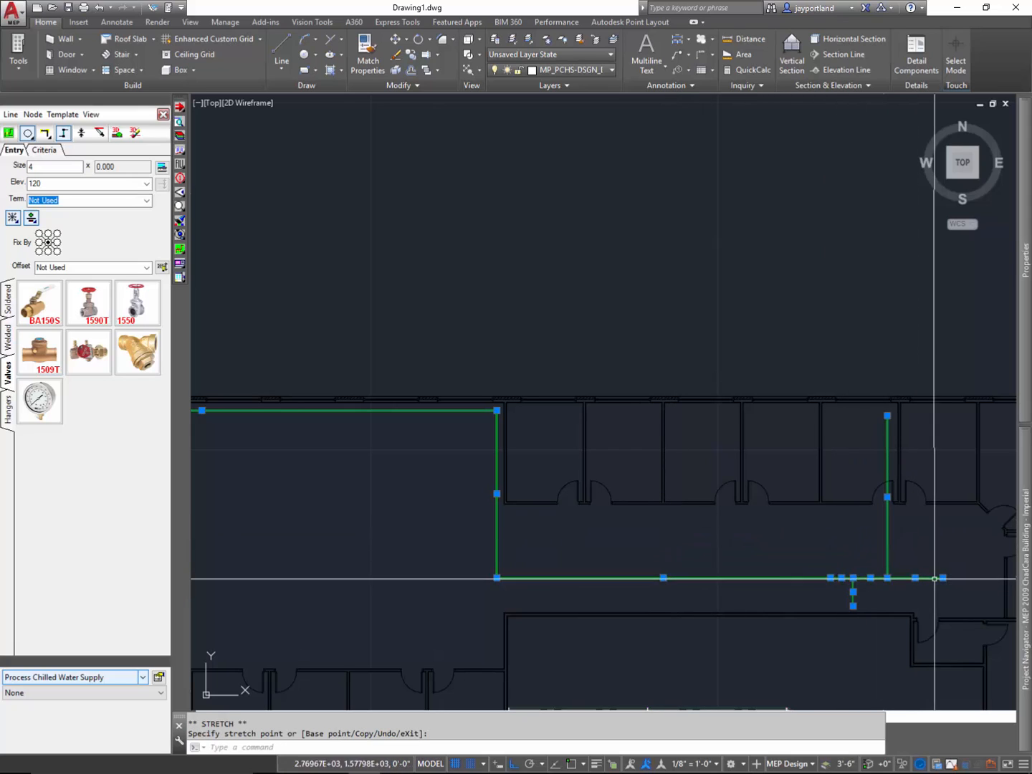
pyautogui.press('Escape')
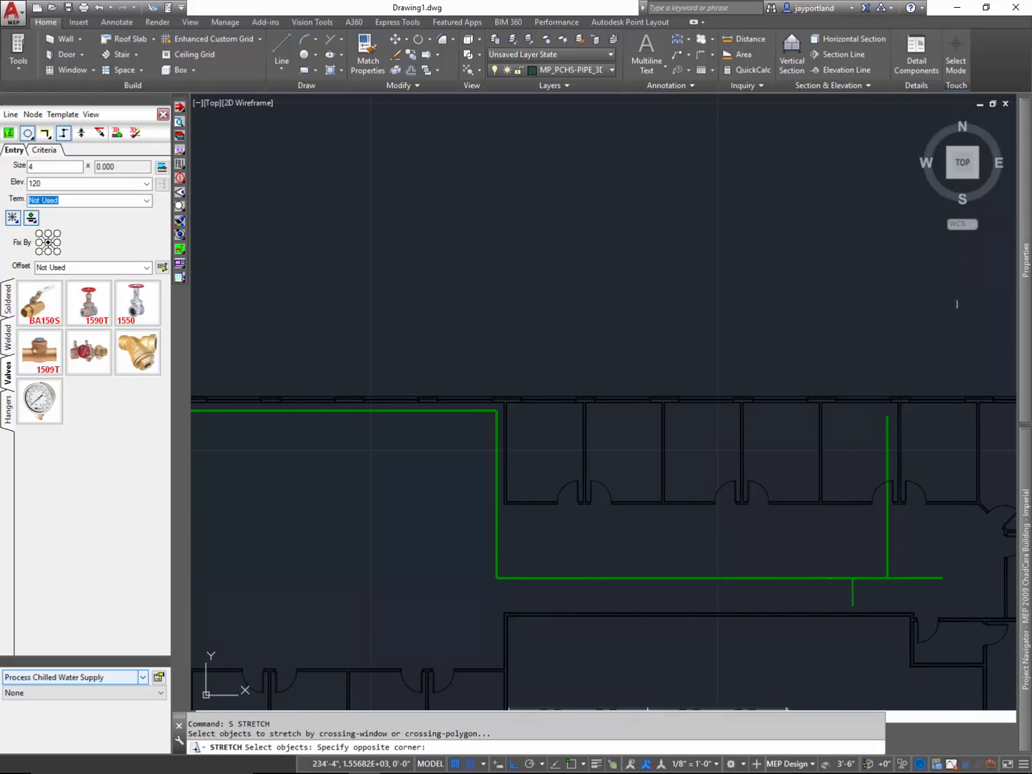
# - Stretch the whole horizontal corridor run north to just south of the office wall with the Stretch command
pyautogui.click(462, 564)
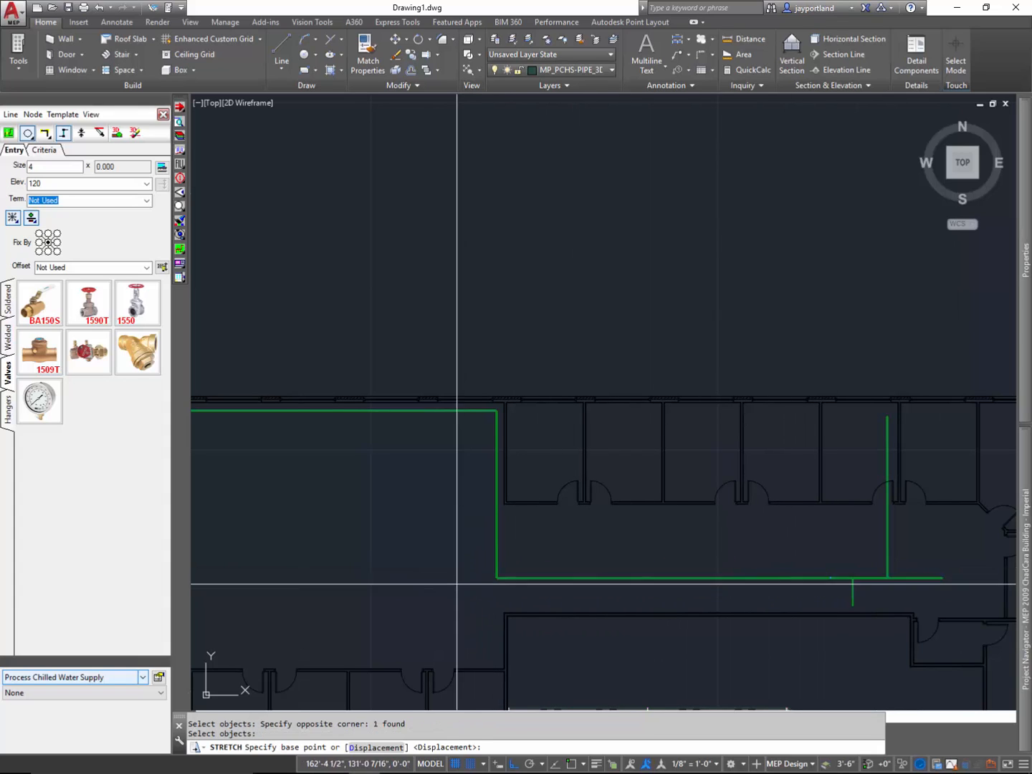
pyautogui.click(436, 584)
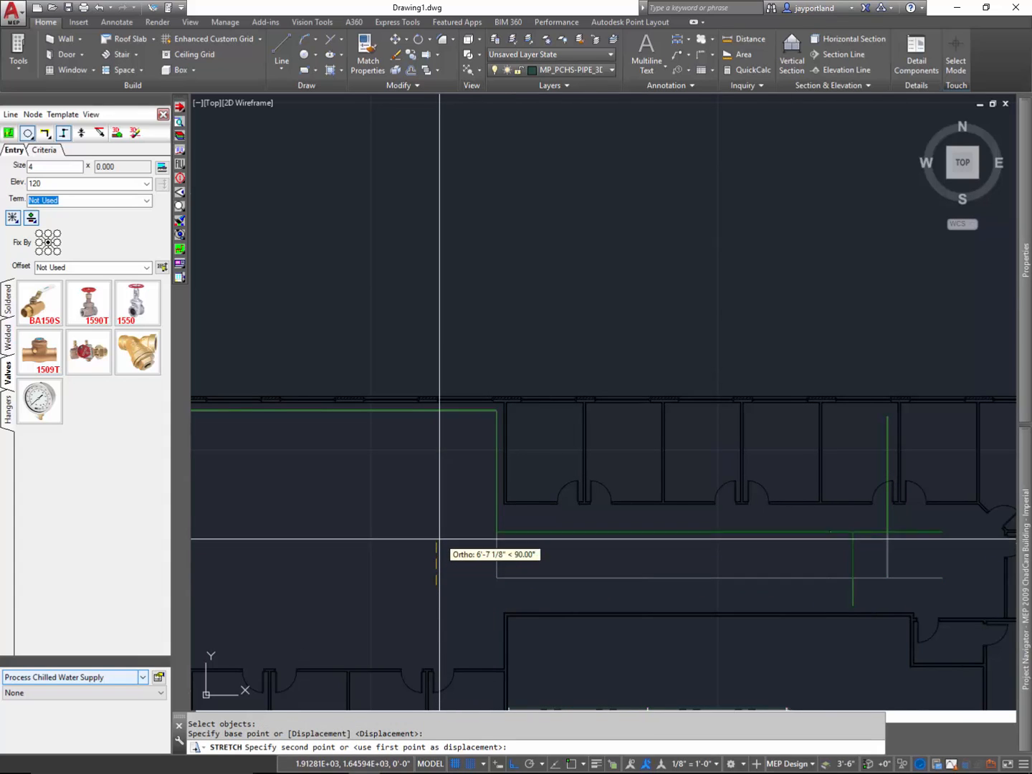
pyautogui.click(439, 518)
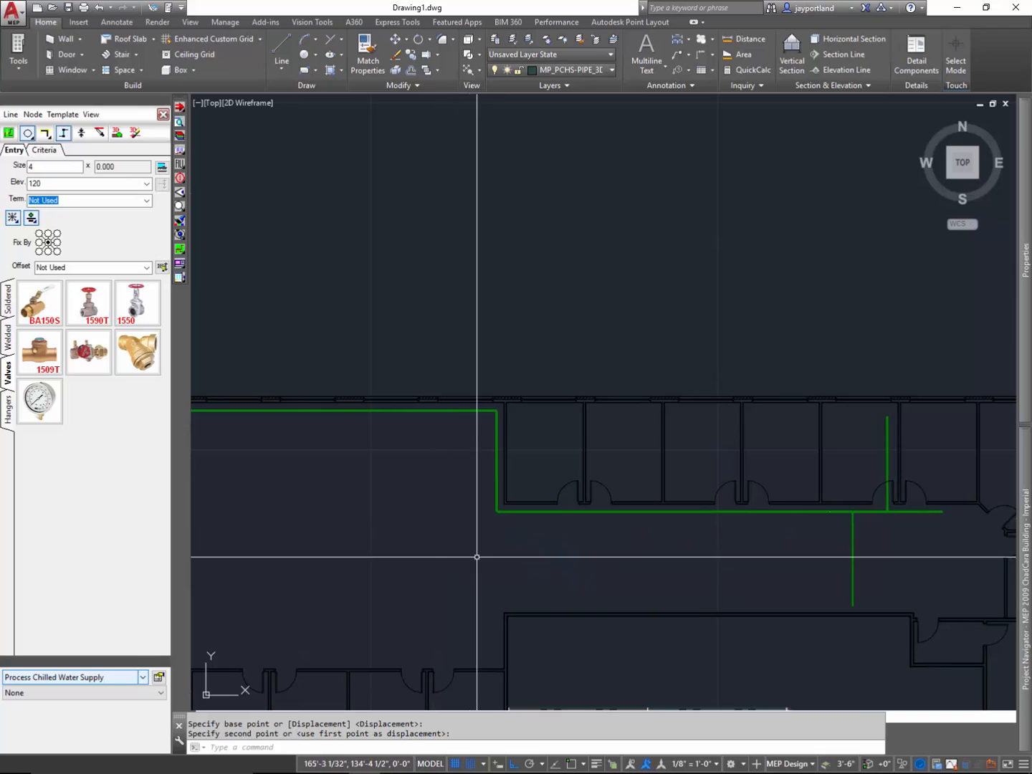
# - Fill the rerouted supply line with 3D items for a check and erase them again
pyautogui.click(120, 135)
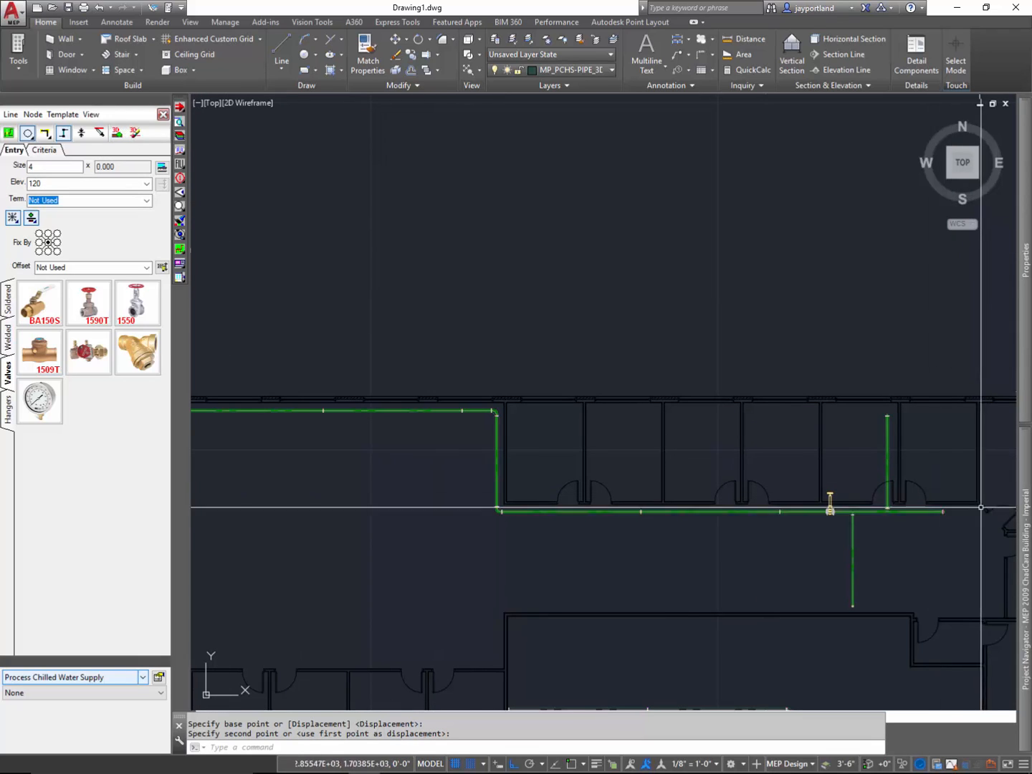
pyautogui.scroll(2, 874, 535)
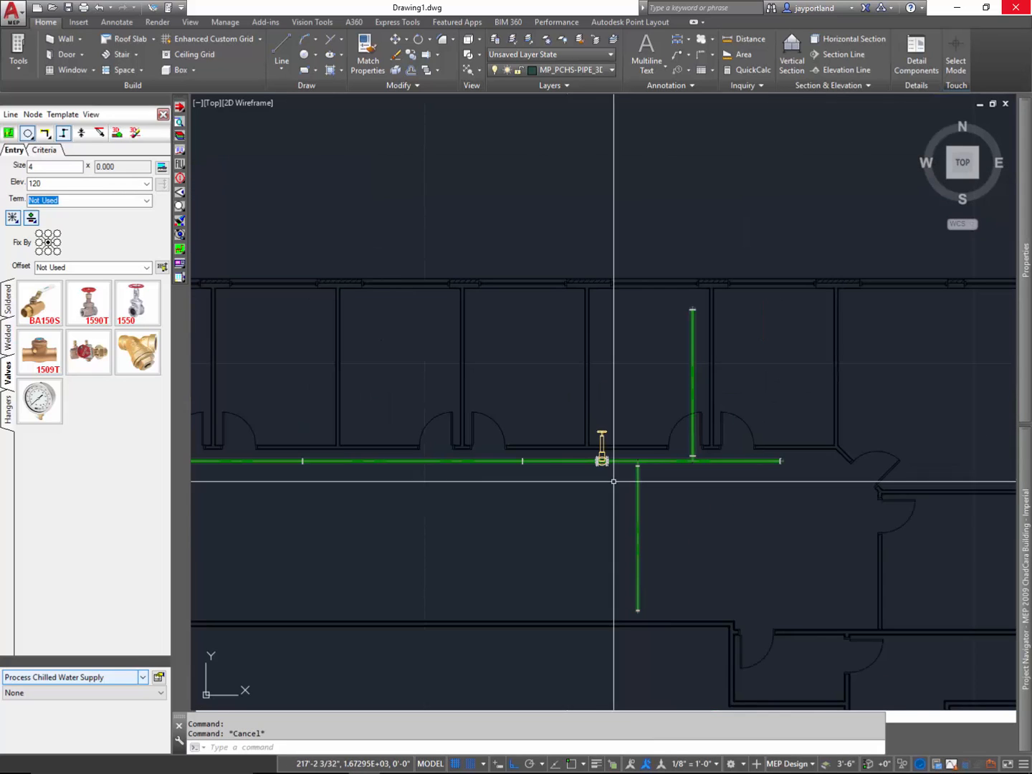
pyautogui.moveTo(590, 511); pyautogui.dragTo(653, 500, button='middle')
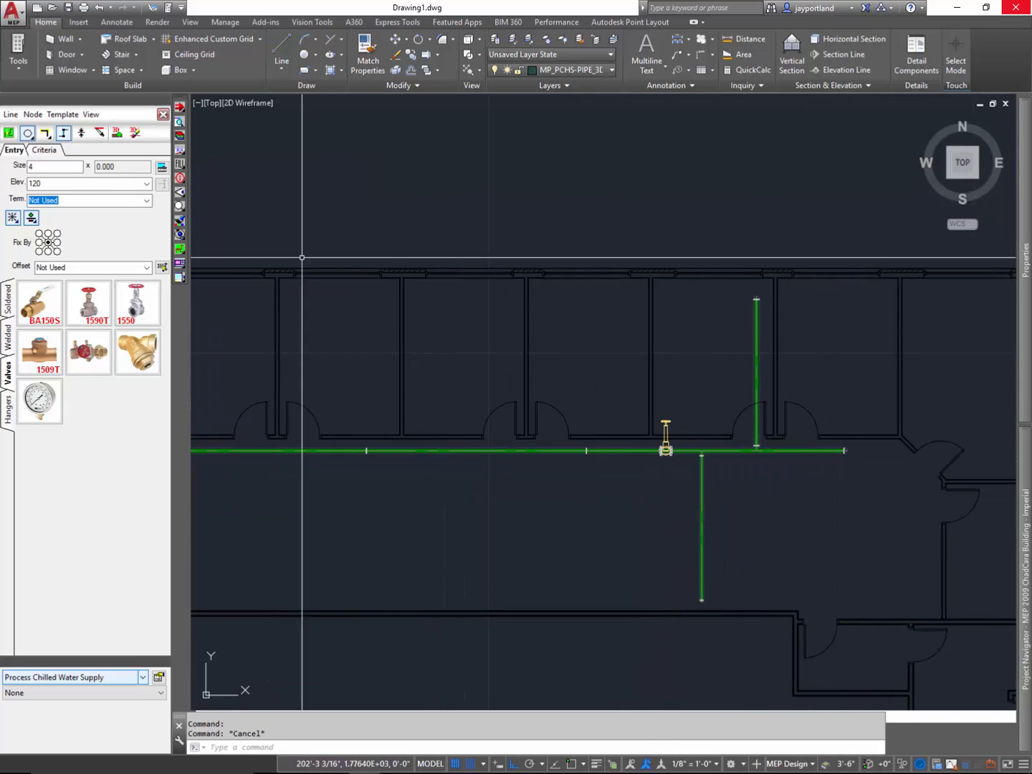
pyautogui.click(142, 137)
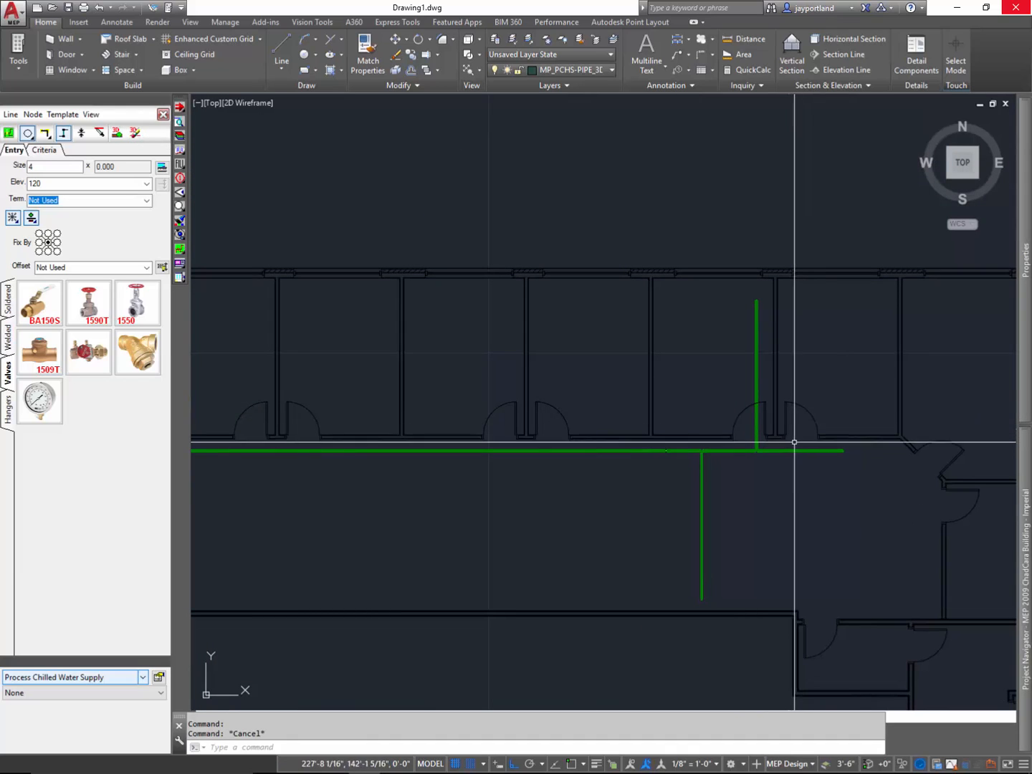
# - Stretch the east end of the supply line to the end of the office row and close the design line window
pyautogui.click(804, 451)
pyautogui.click(843, 450)
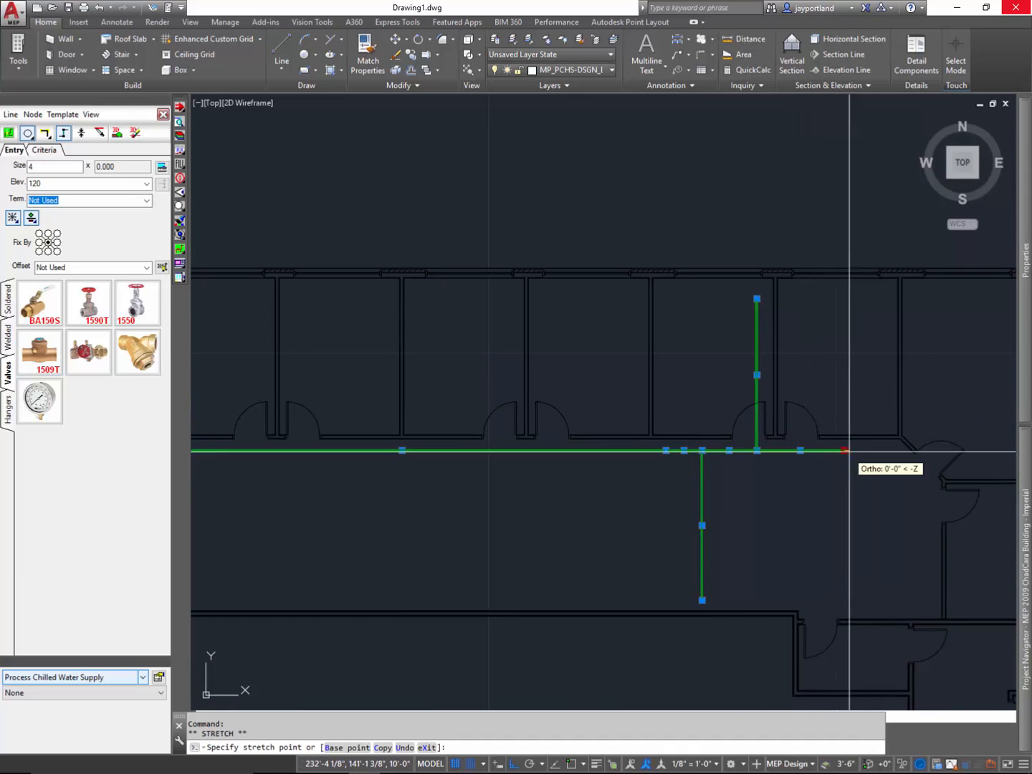
pyautogui.click(899, 451)
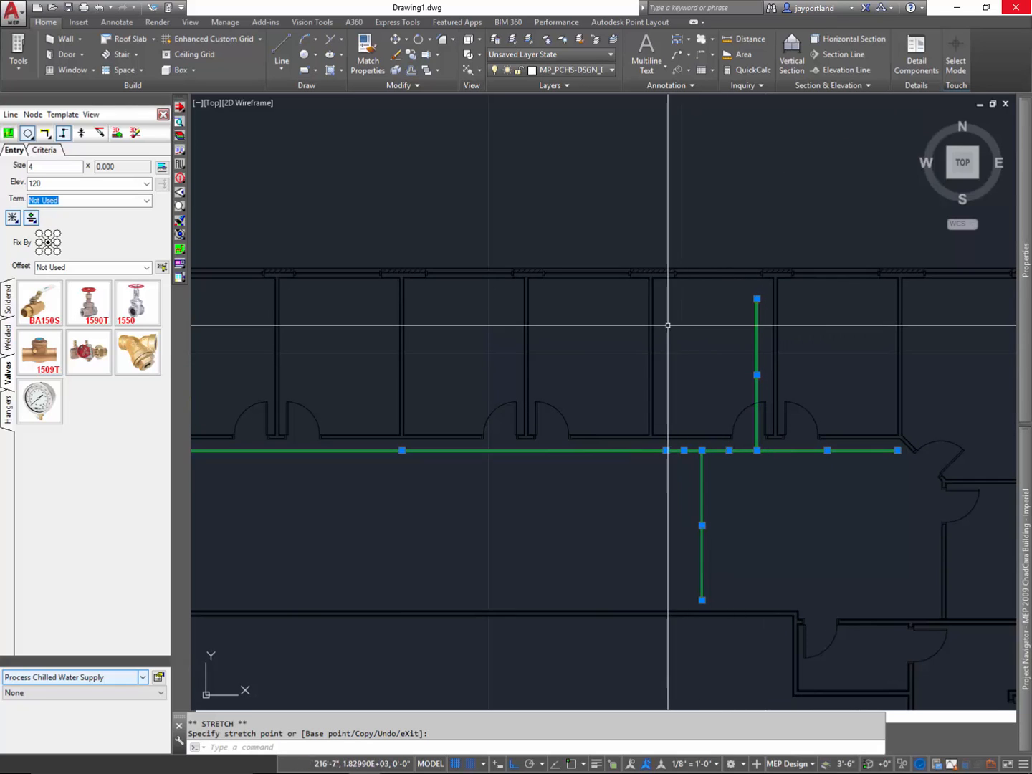
pyautogui.click(165, 115)
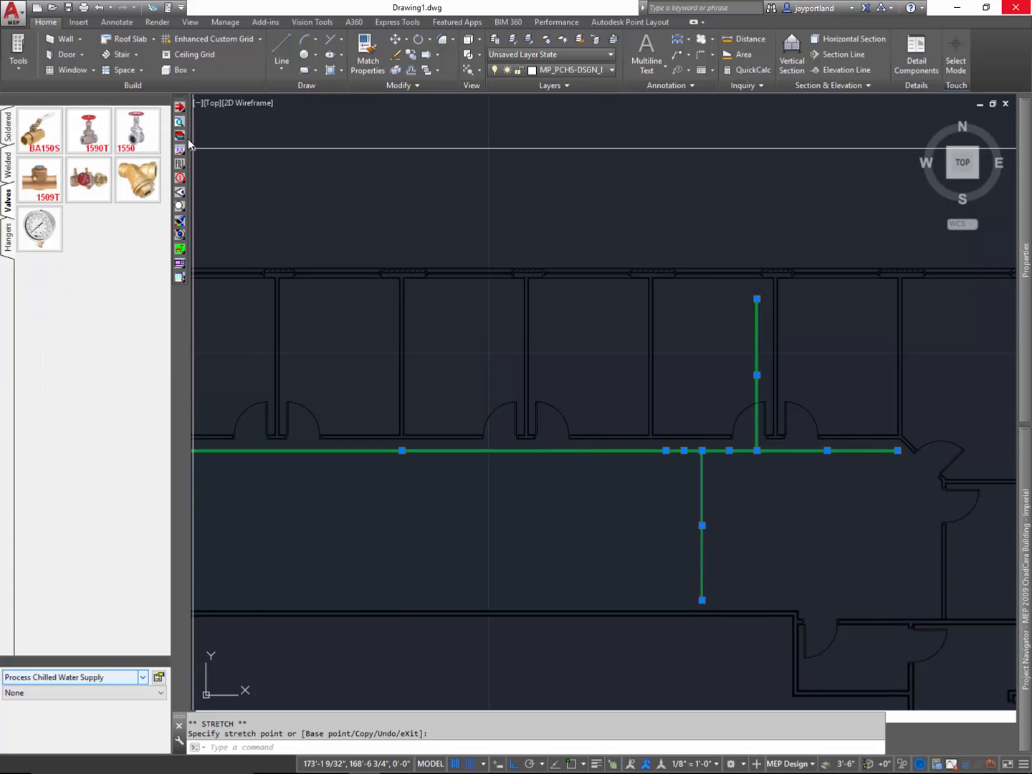
pyautogui.press('Escape')
pyautogui.press('Escape')
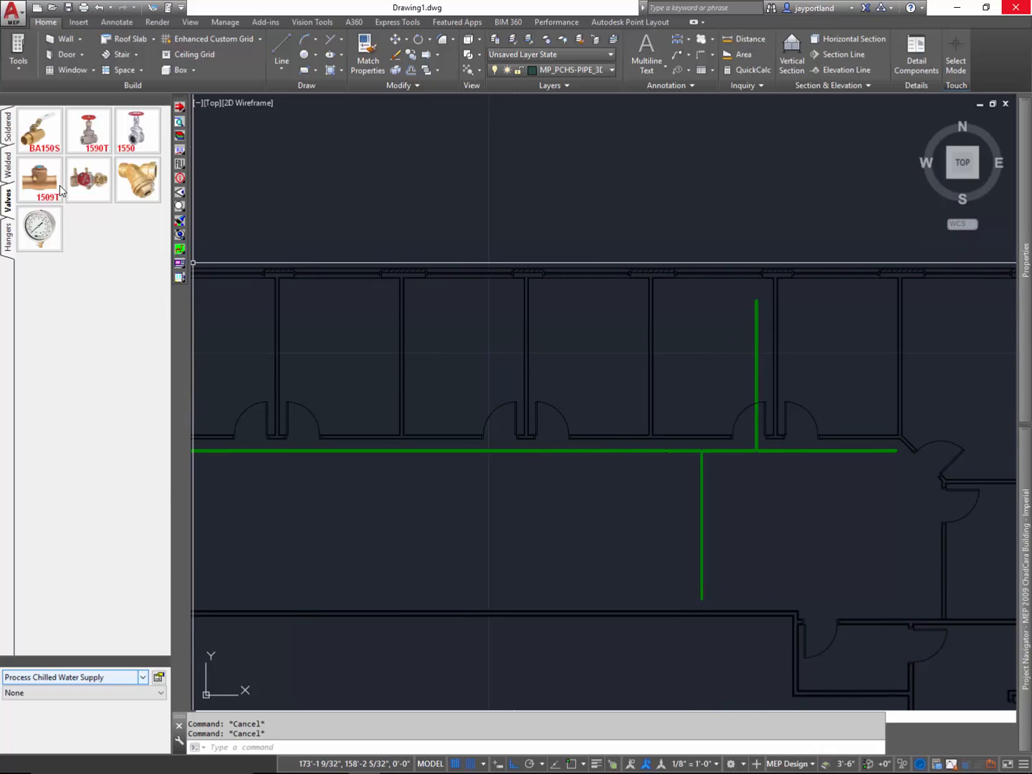
# - Draw a separate size 6 welded design line at elevation 120 along the corridor's south wall
pyautogui.click(9, 167)
pyautogui.click(180, 250)
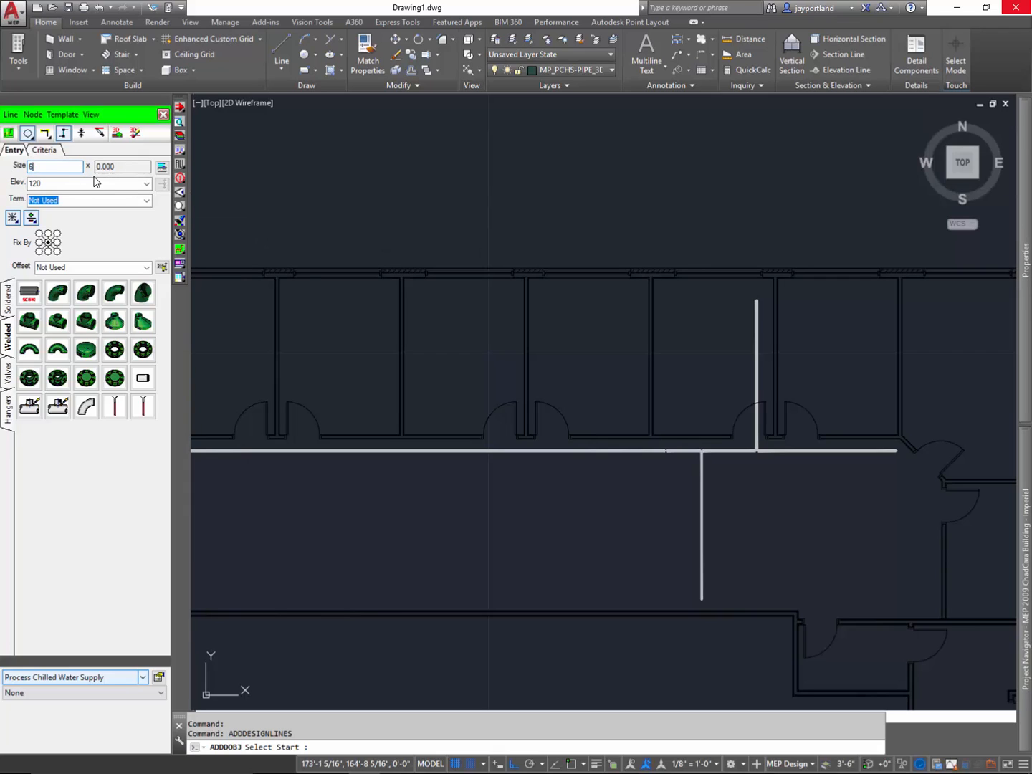
pyautogui.click(641, 602)
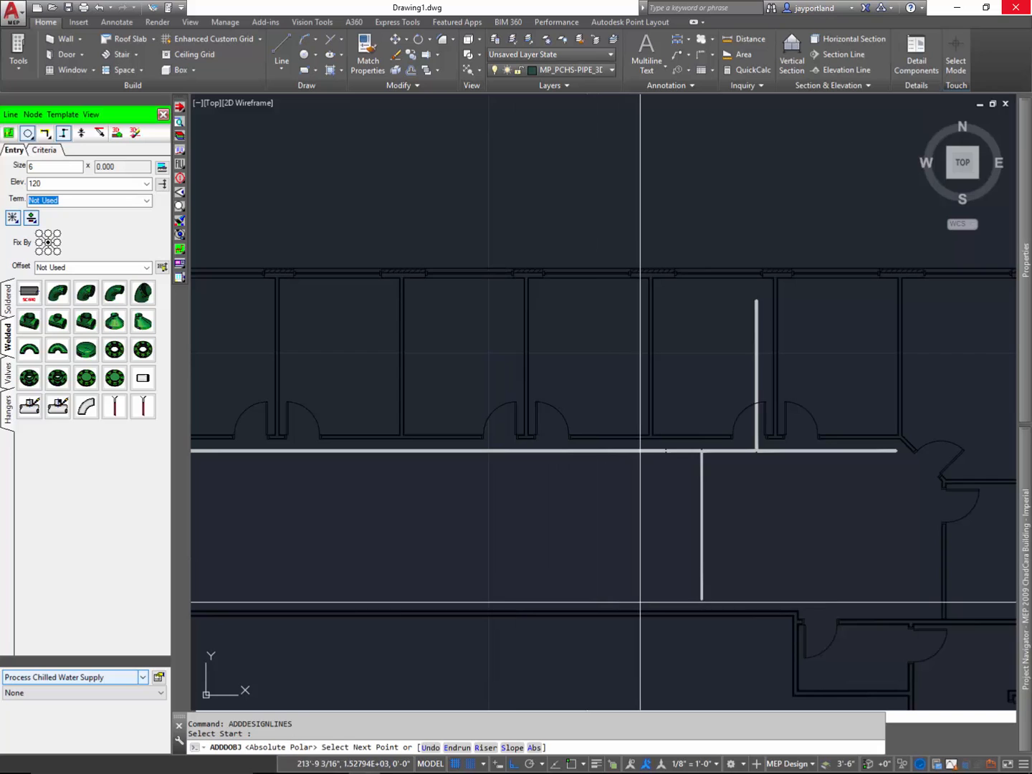
pyautogui.click(305, 621)
pyautogui.rightClick(424, 564)
pyautogui.click(438, 567)
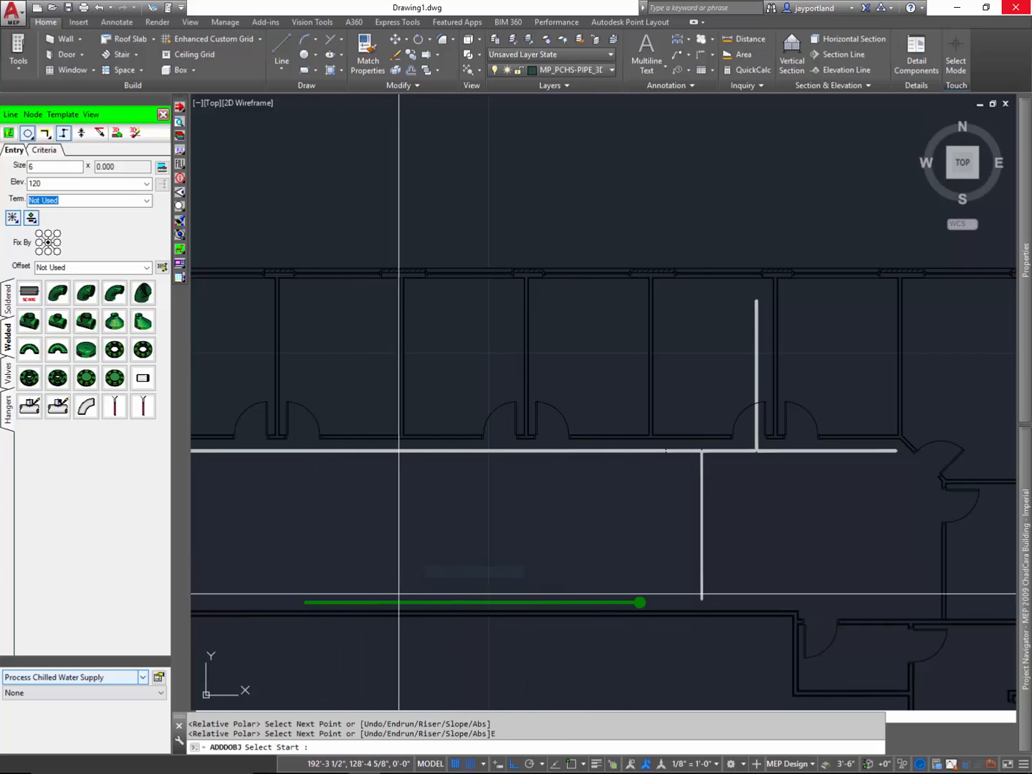
pyautogui.press('Escape')
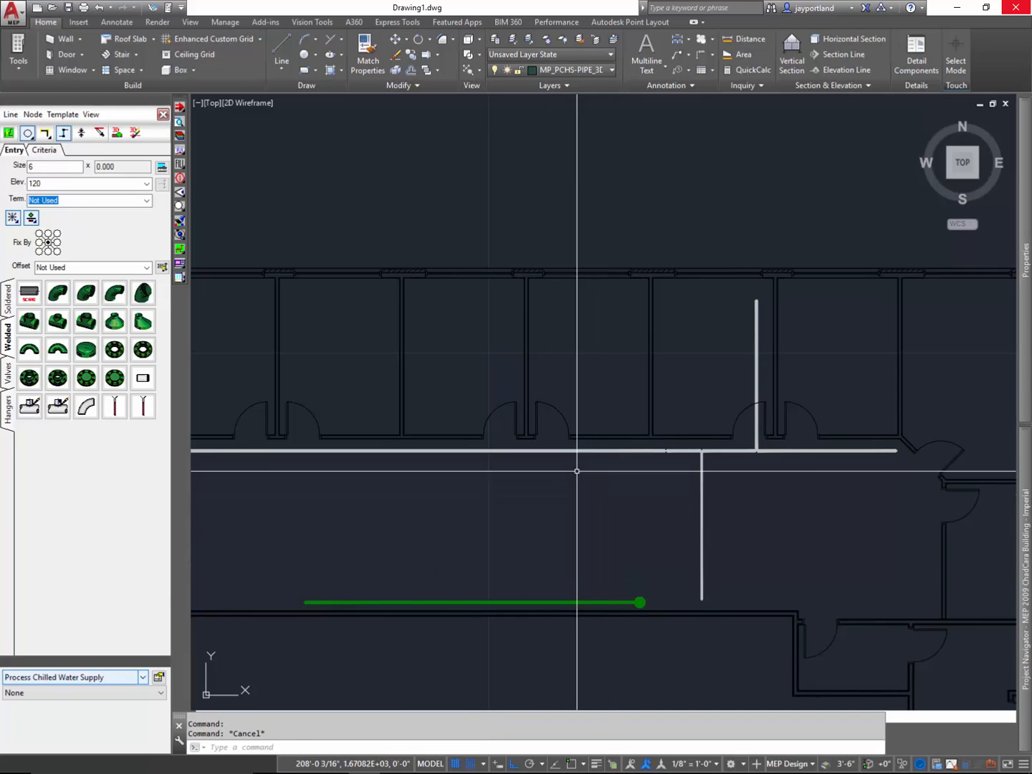
# - Make the existing supply main the active design line instead of the separate corridor line
pyautogui.click(562, 450)
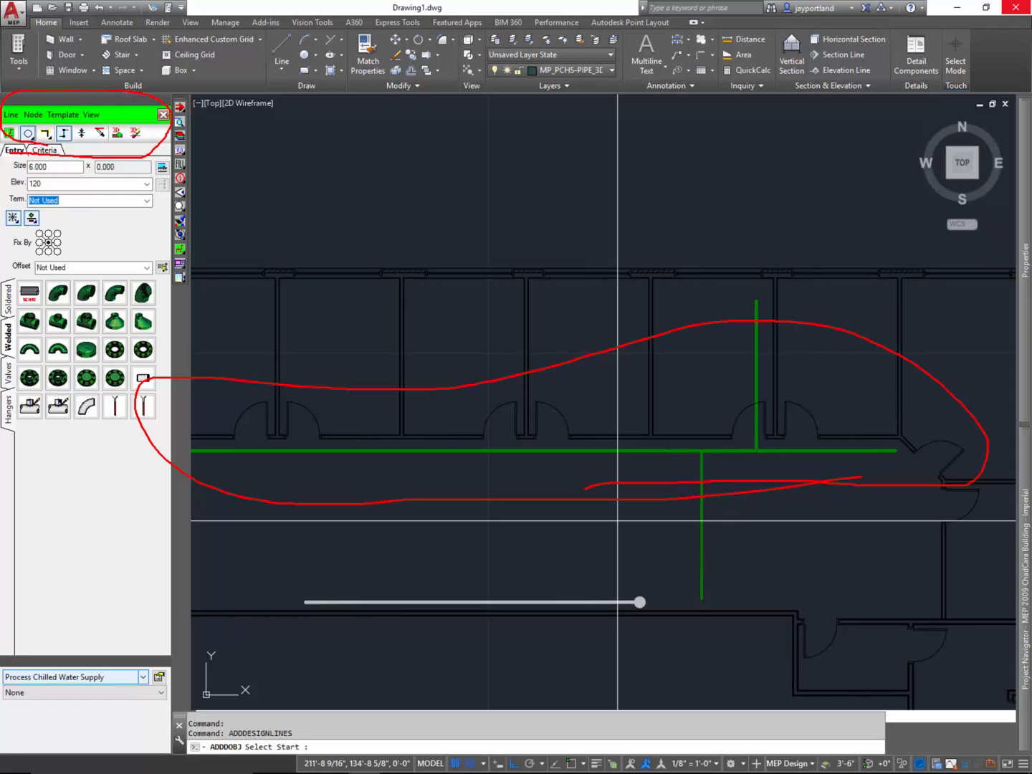
pyautogui.press('Escape')
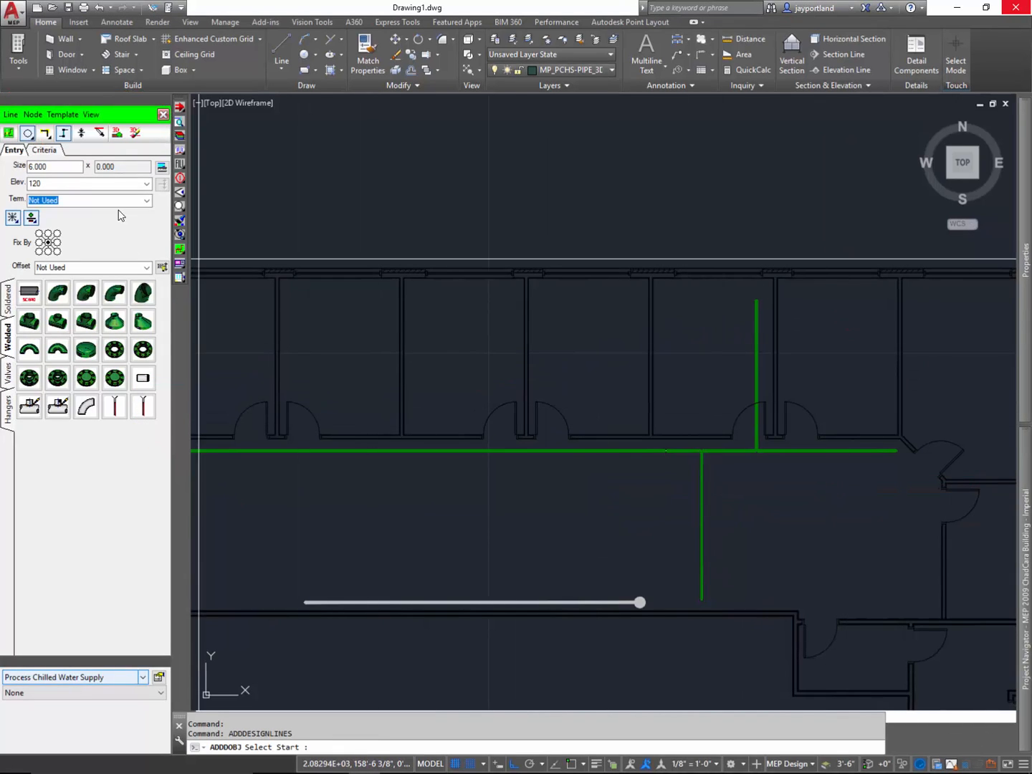
pyautogui.click(10, 133)
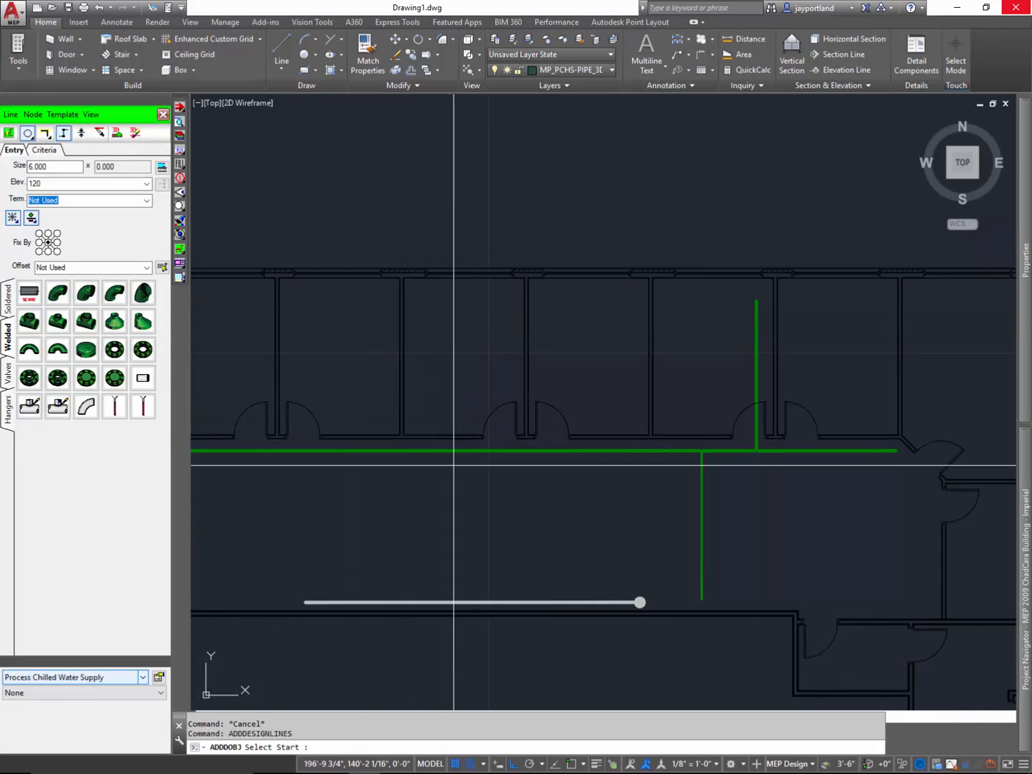
pyautogui.click(448, 527)
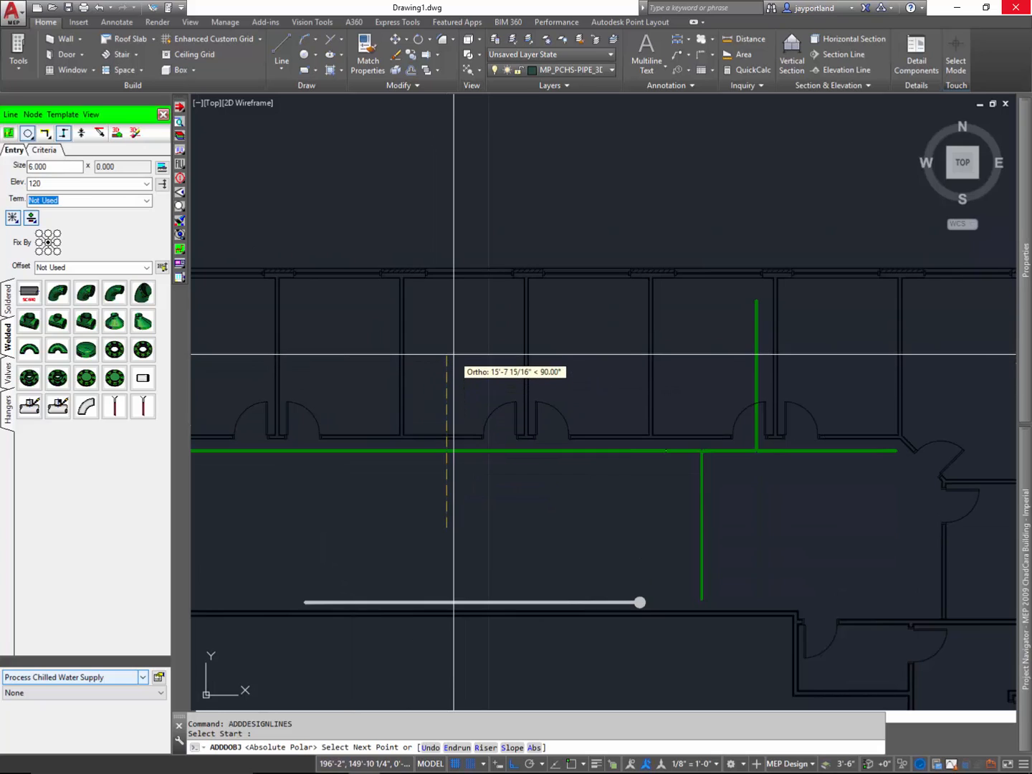
pyautogui.press('Escape')
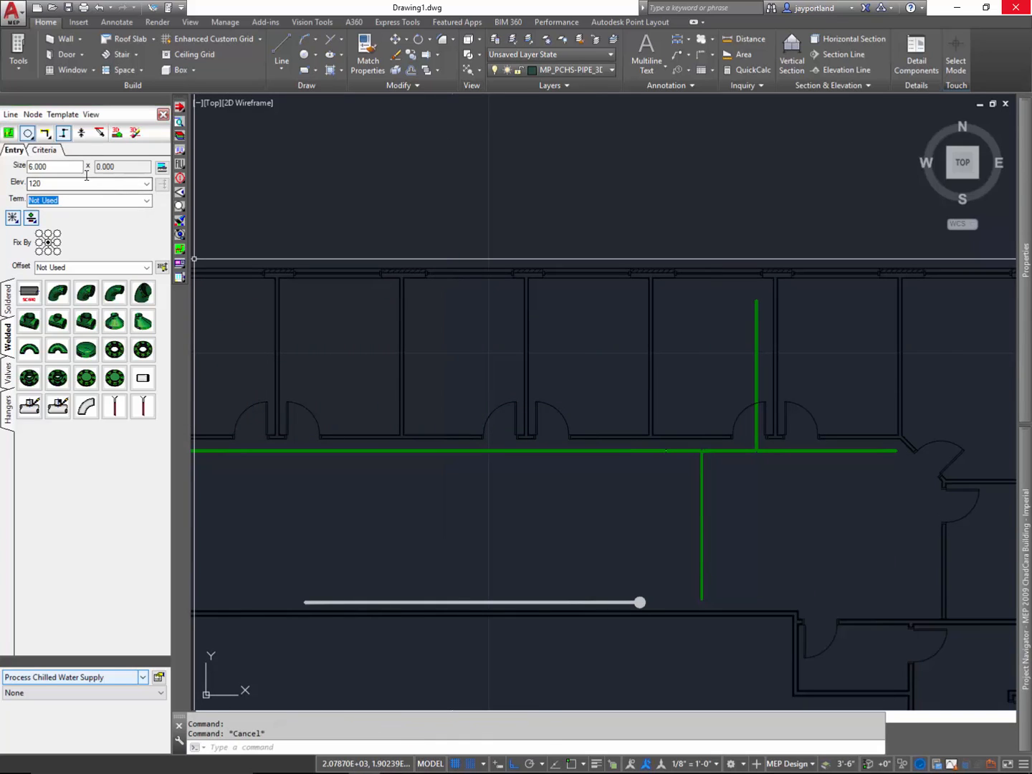
# - Add a size 2 north-south branch crossing the supply main west of the valve, and fill the design line with 3D items
pyautogui.doubleClick(62, 171)
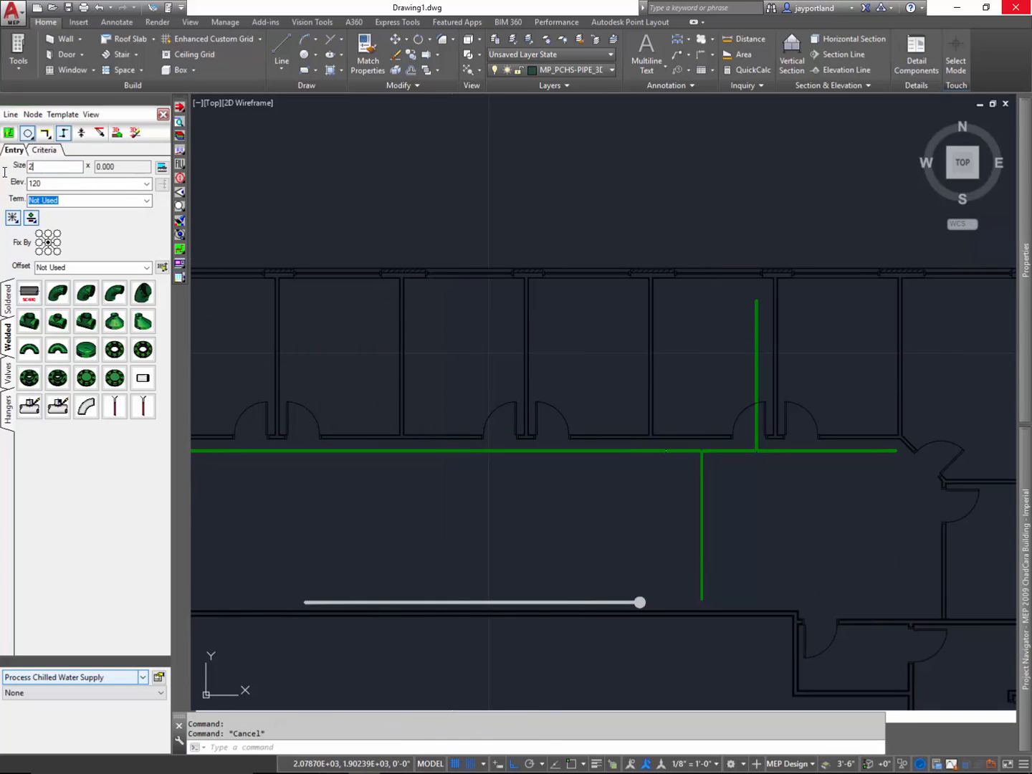
pyautogui.write('2')
pyautogui.click(9, 133)
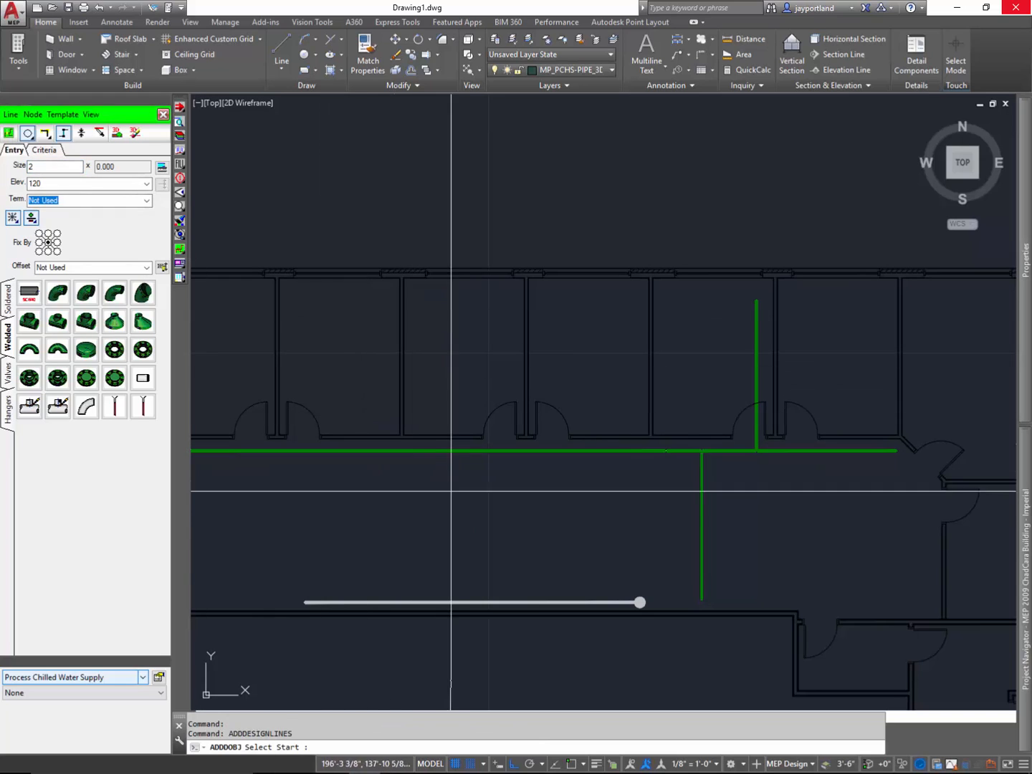
pyautogui.click(460, 514)
pyautogui.rightClick(494, 381)
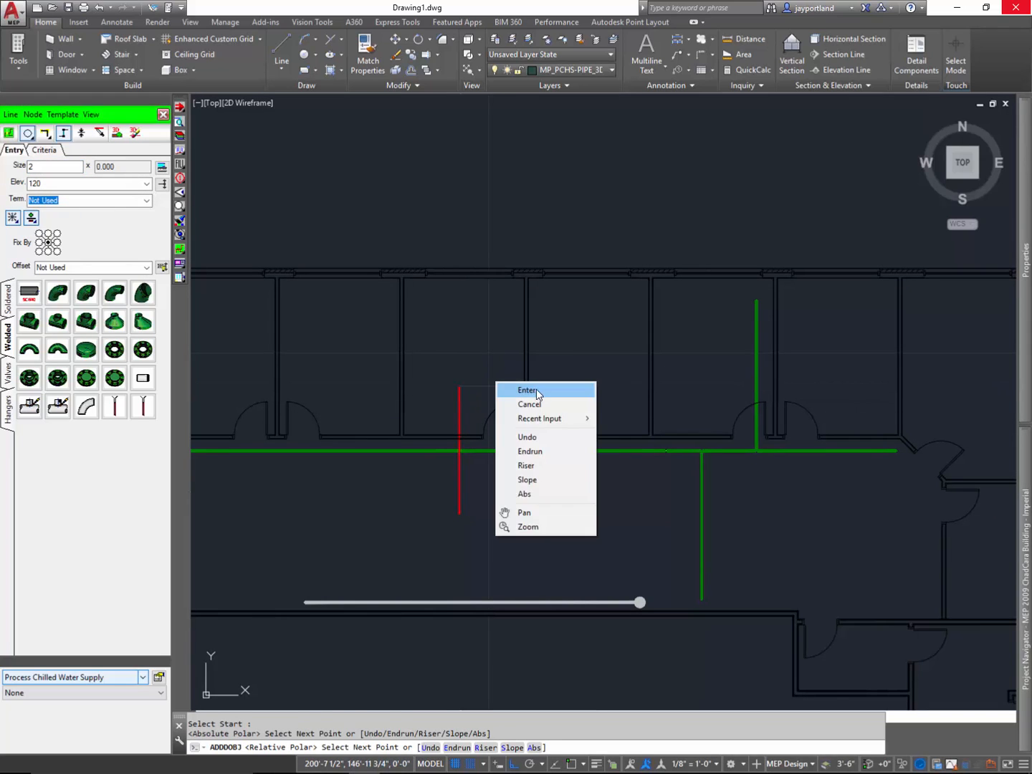
pyautogui.click(539, 393)
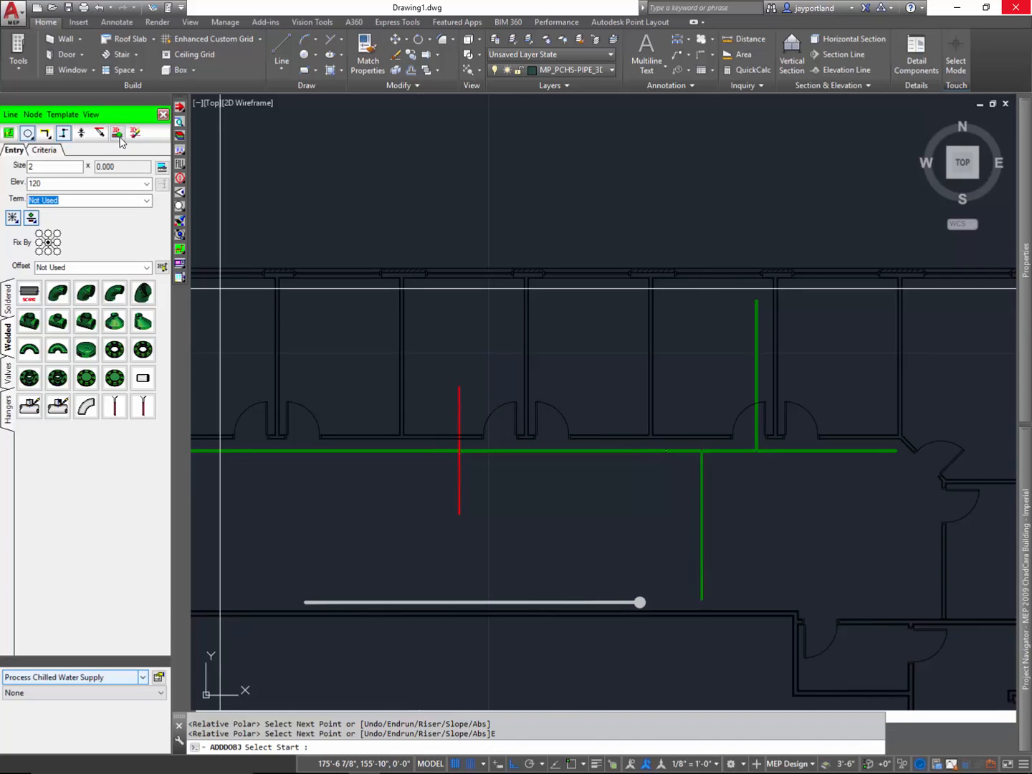
pyautogui.press('Escape')
# - Open the item details of the union fitting on the size 2 branch just south of the supply main
pyautogui.scroll(2, 468, 459)
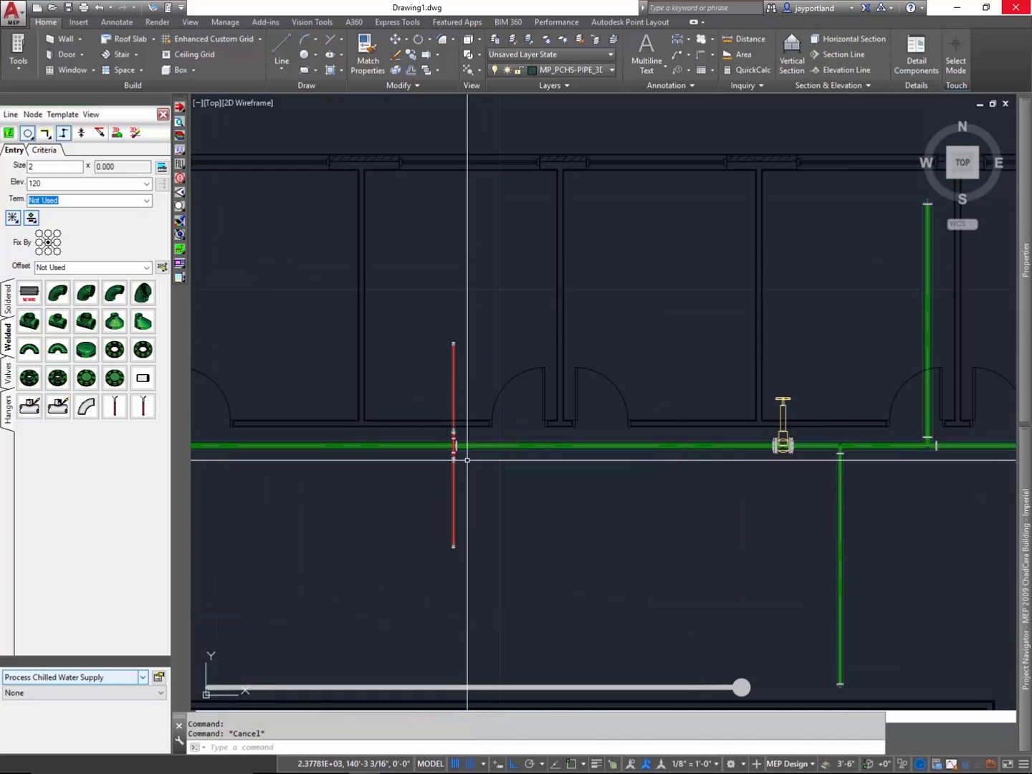
pyautogui.scroll(4, 456, 448)
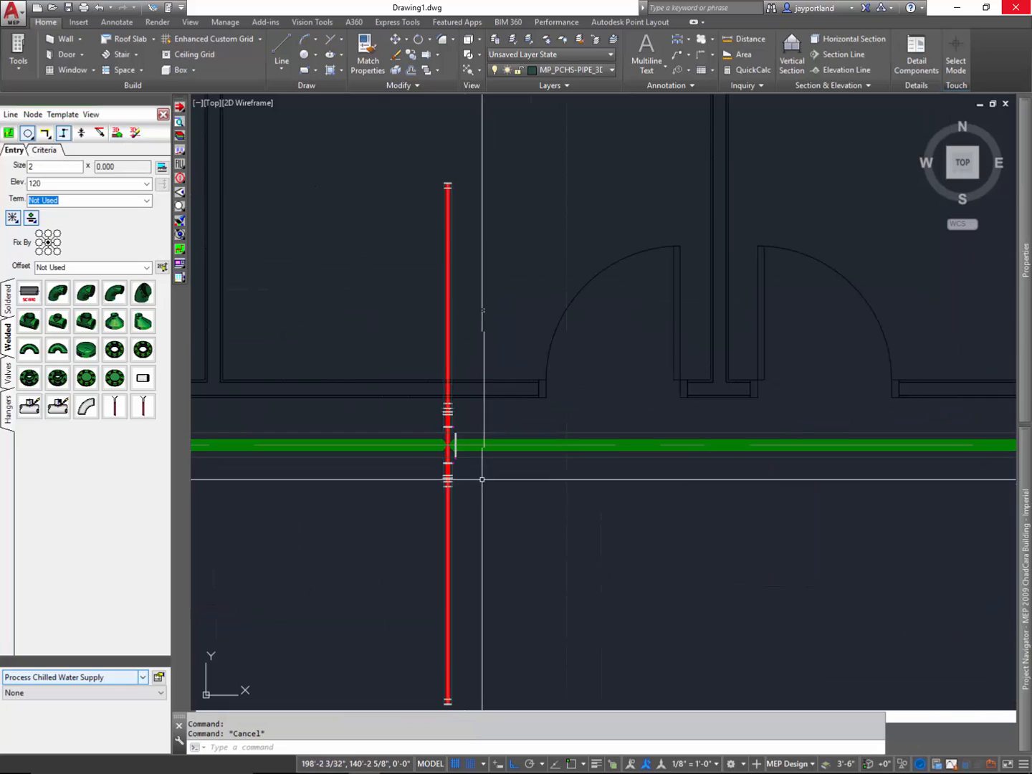
pyautogui.scroll(2, 466, 474)
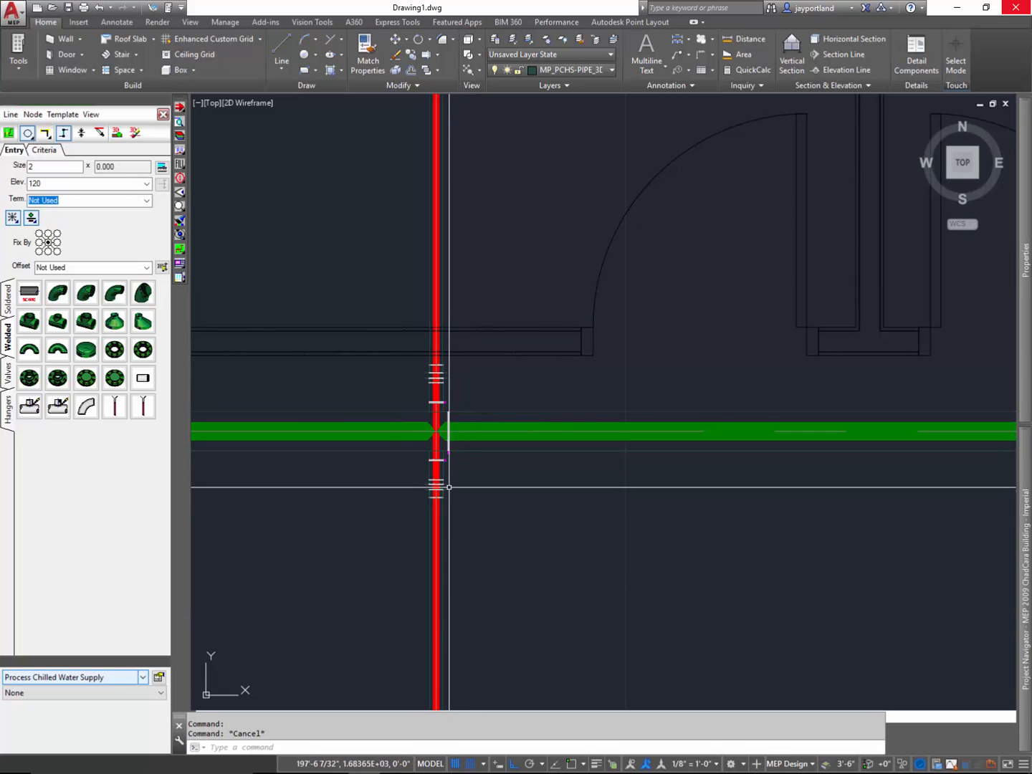
pyautogui.click(450, 484)
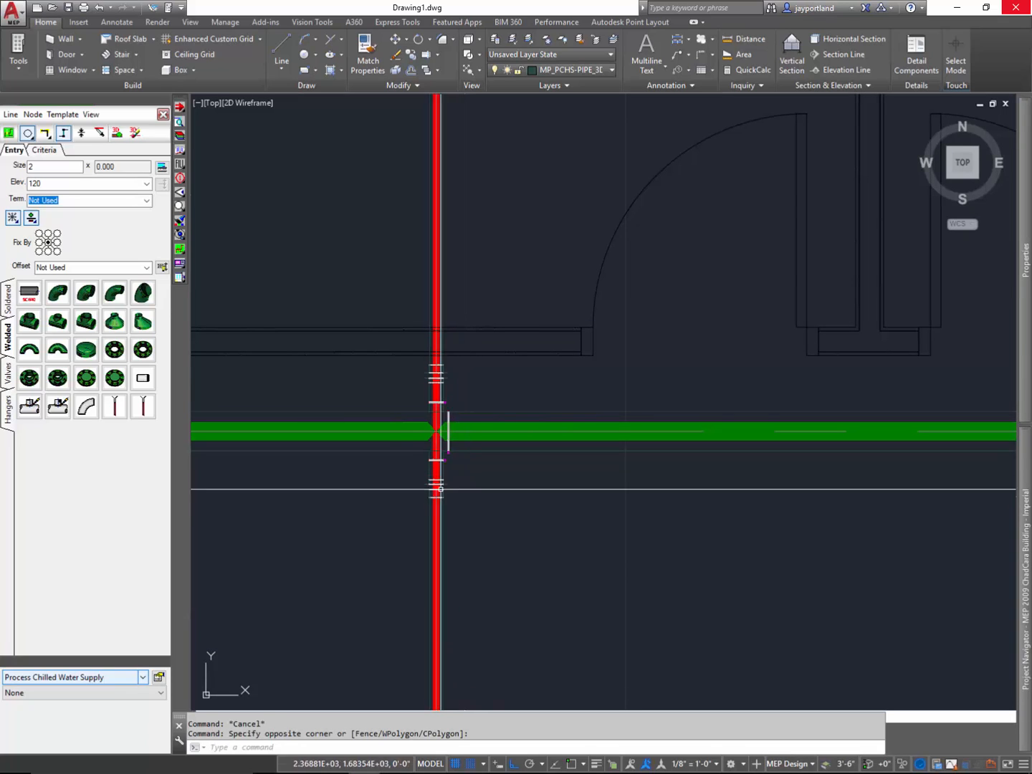
pyautogui.scroll(3, 442, 488)
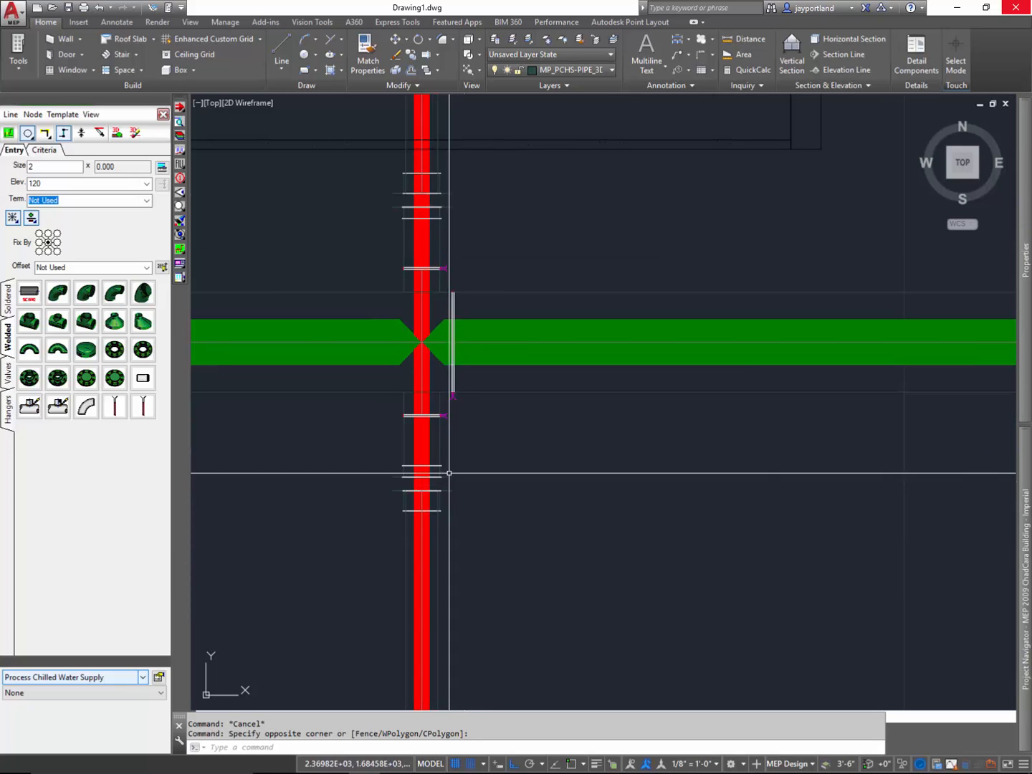
pyautogui.click(453, 479)
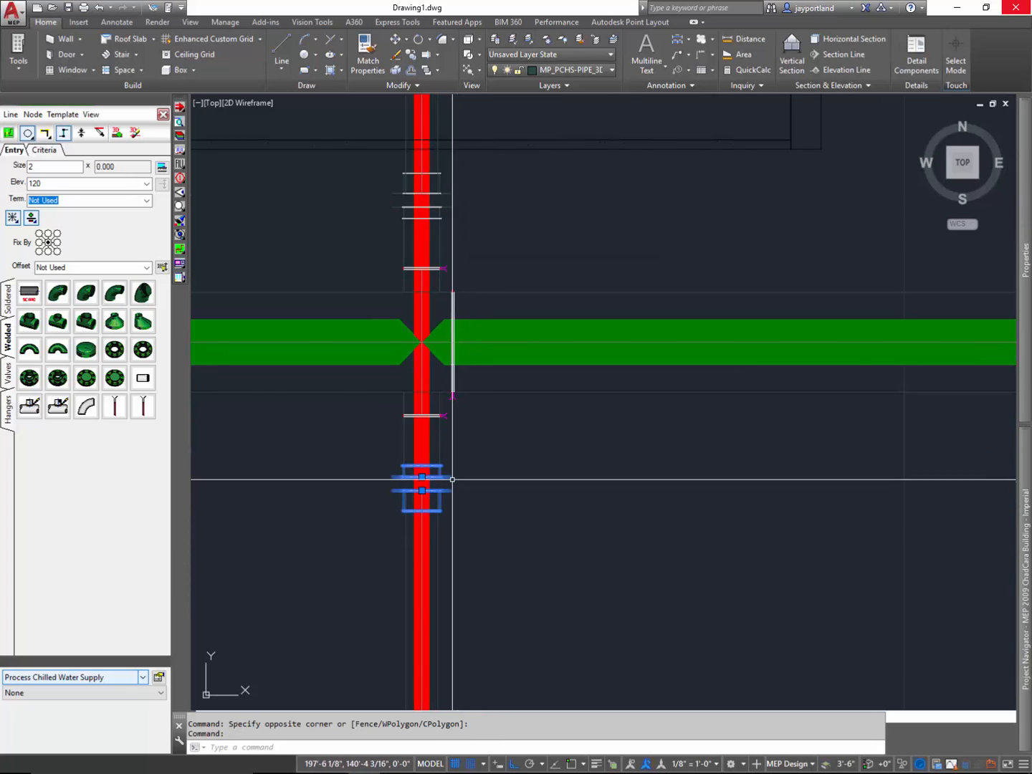
pyautogui.doubleClick(454, 479)
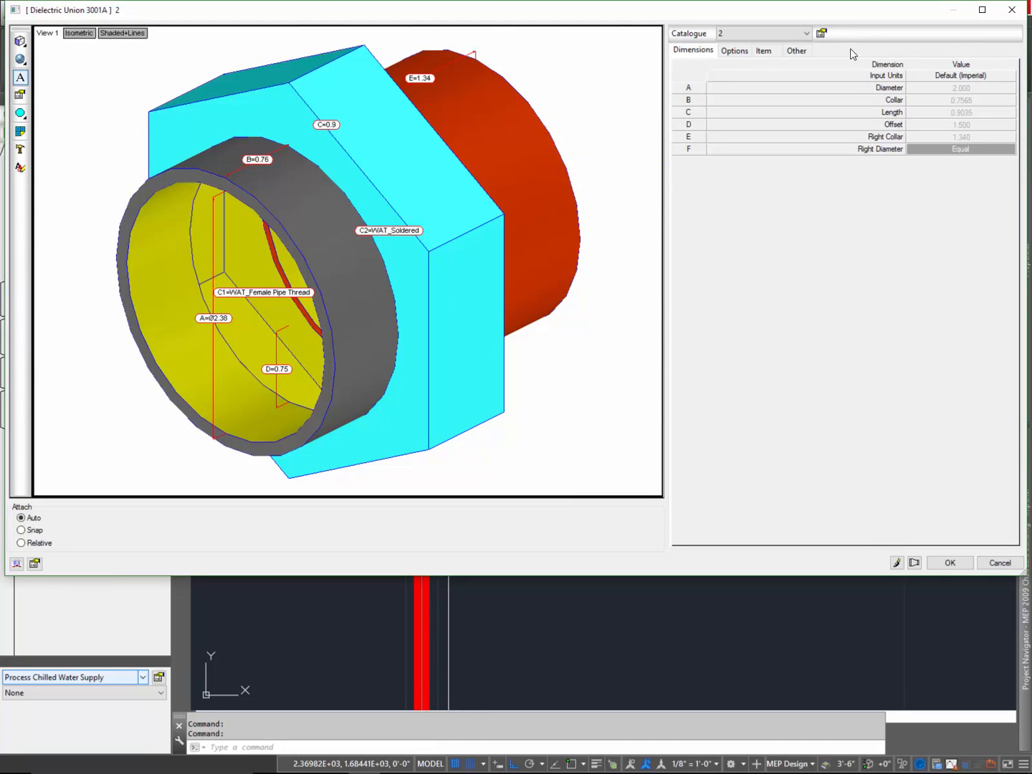
# - Close the item details of the dielectric union on the size 2 branch
pyautogui.click(1013, 11)
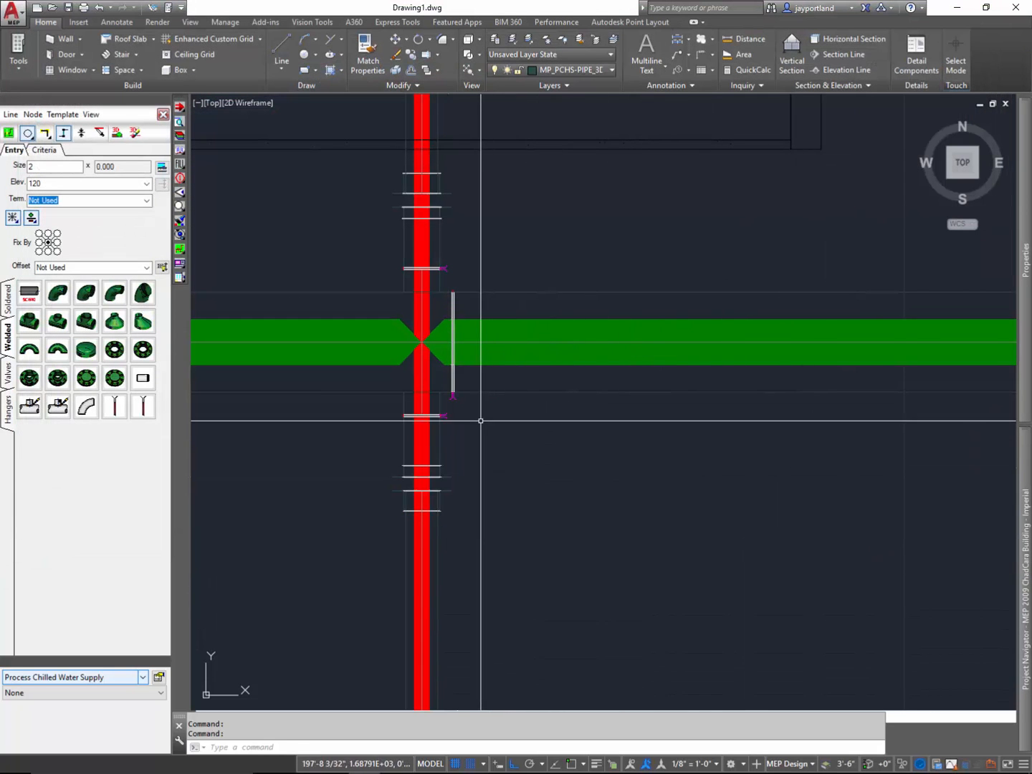
pyautogui.scroll(-2, 400, 426)
pyautogui.scroll(-3, 401, 426)
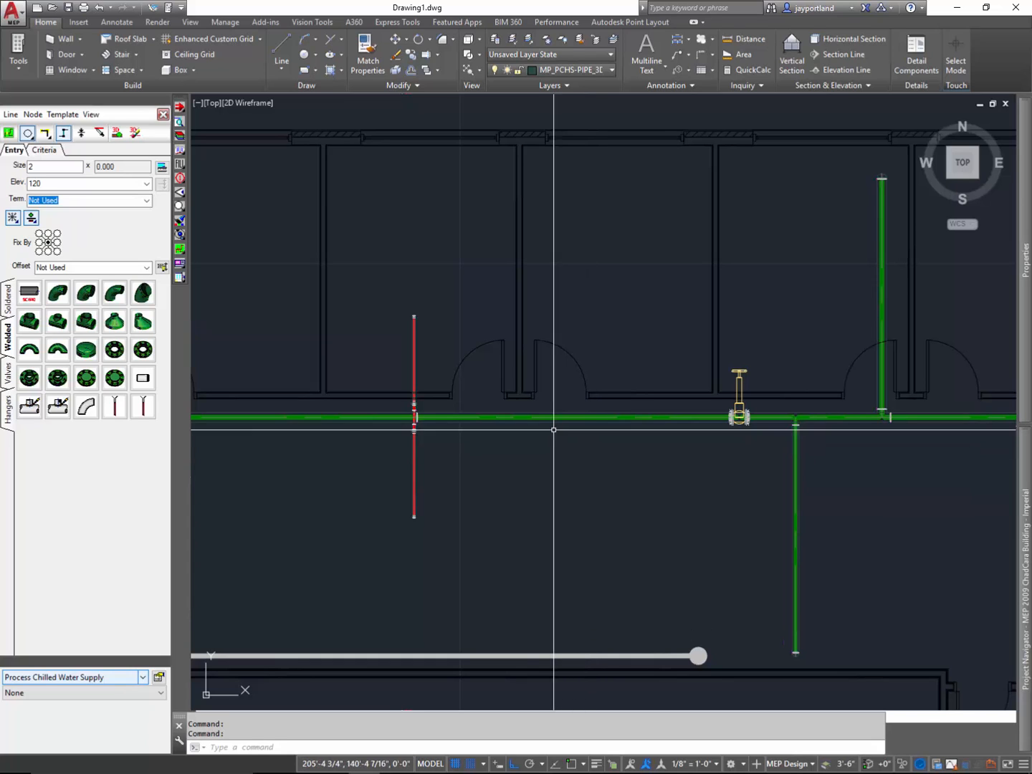
# - Change the constraint of the branch running north from the supply main east of the valve to 4" in the Line Editor, and refill the 3D items
pyautogui.scroll(2, 836, 551)
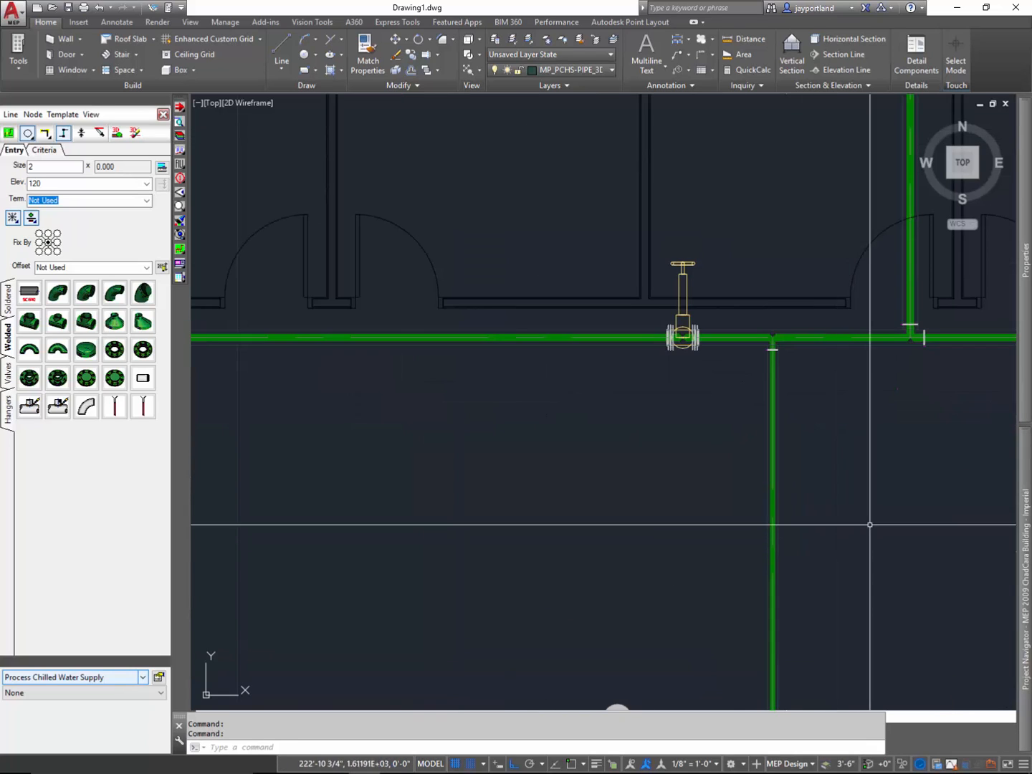
pyautogui.moveTo(868, 512); pyautogui.dragTo(637, 586, button='middle')
pyautogui.moveTo(721, 347); pyautogui.dragTo(648, 479, button='middle')
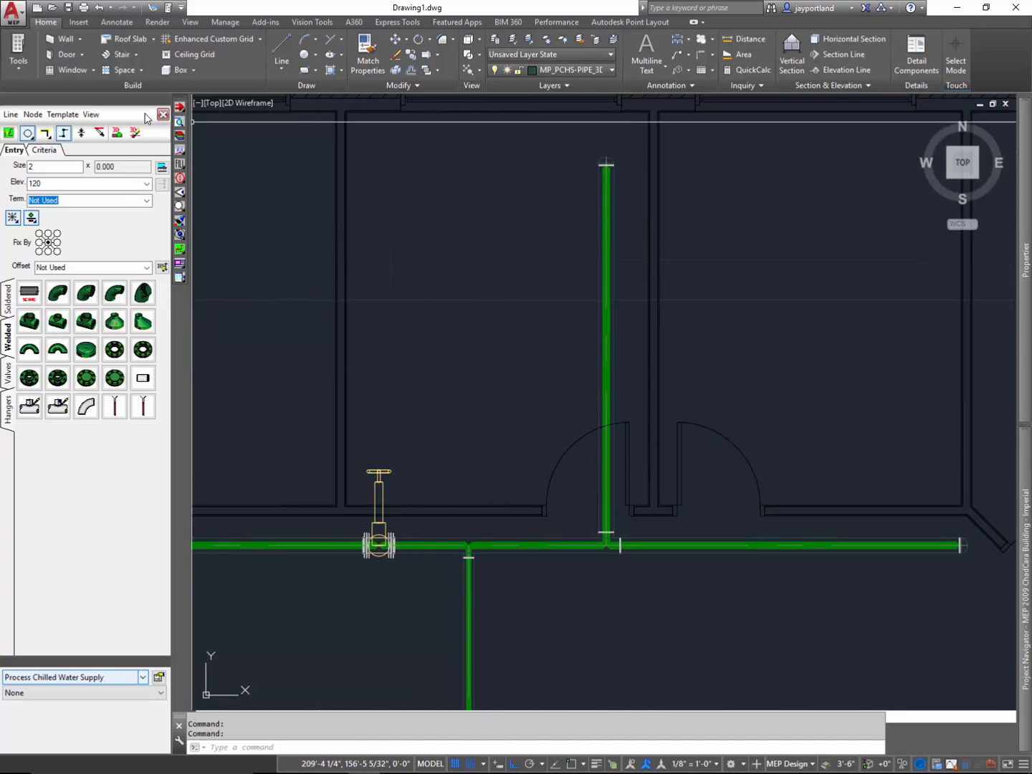
pyautogui.click(12, 114)
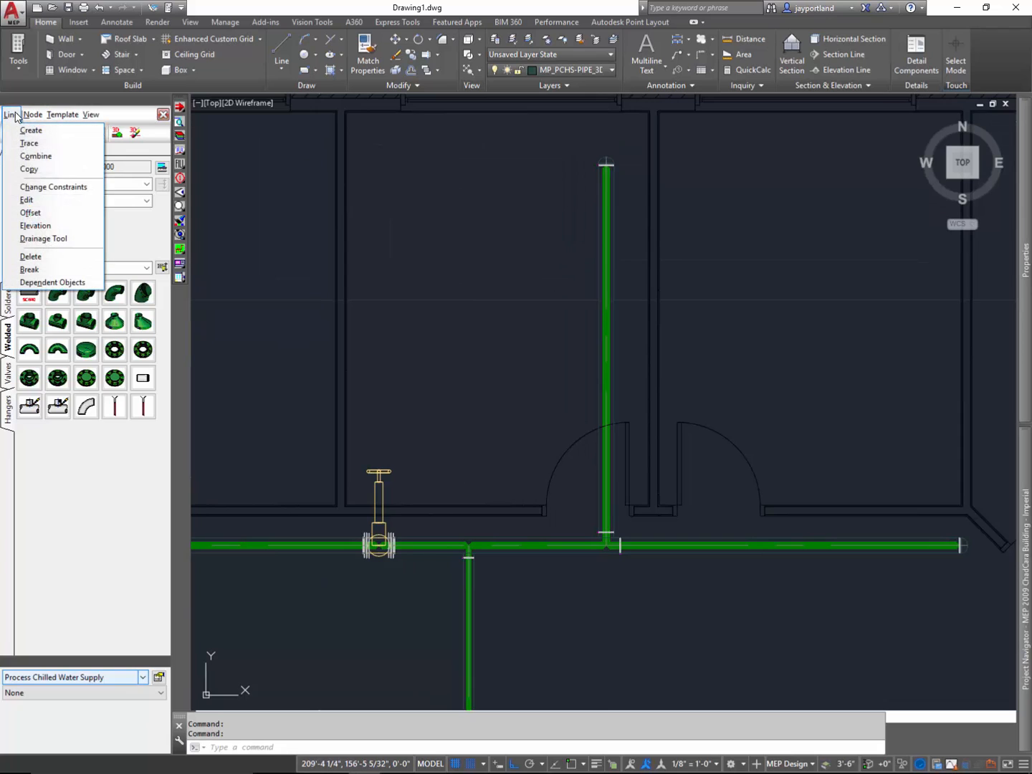
pyautogui.click(55, 201)
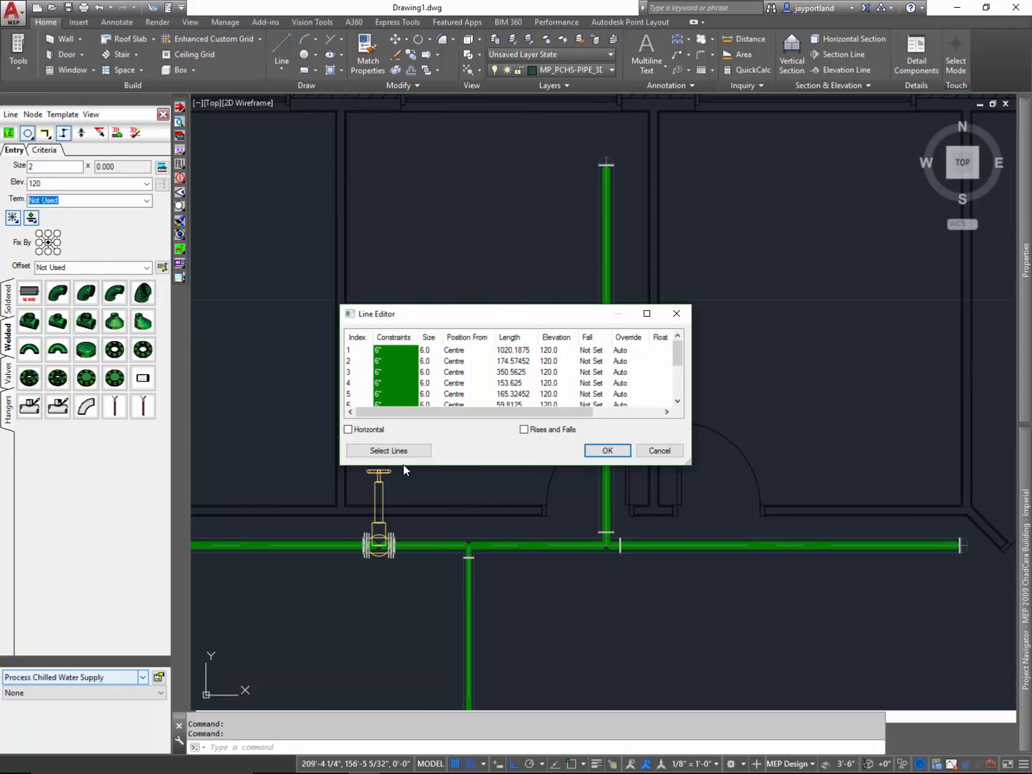
pyautogui.click(388, 450)
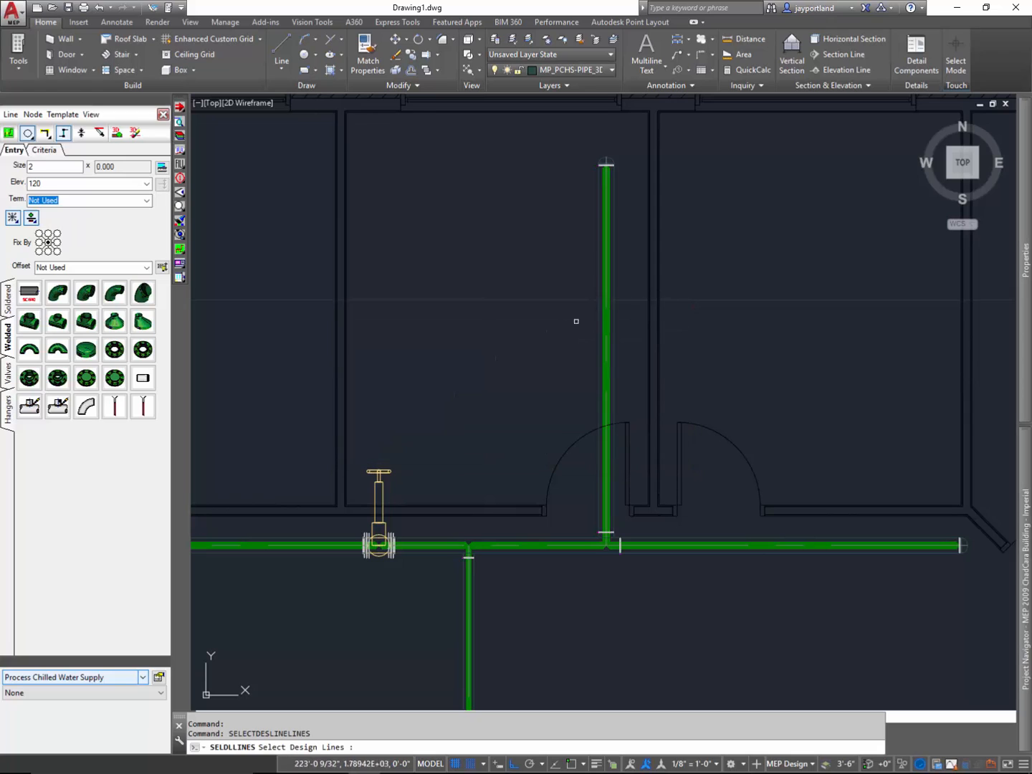
pyautogui.click(605, 315)
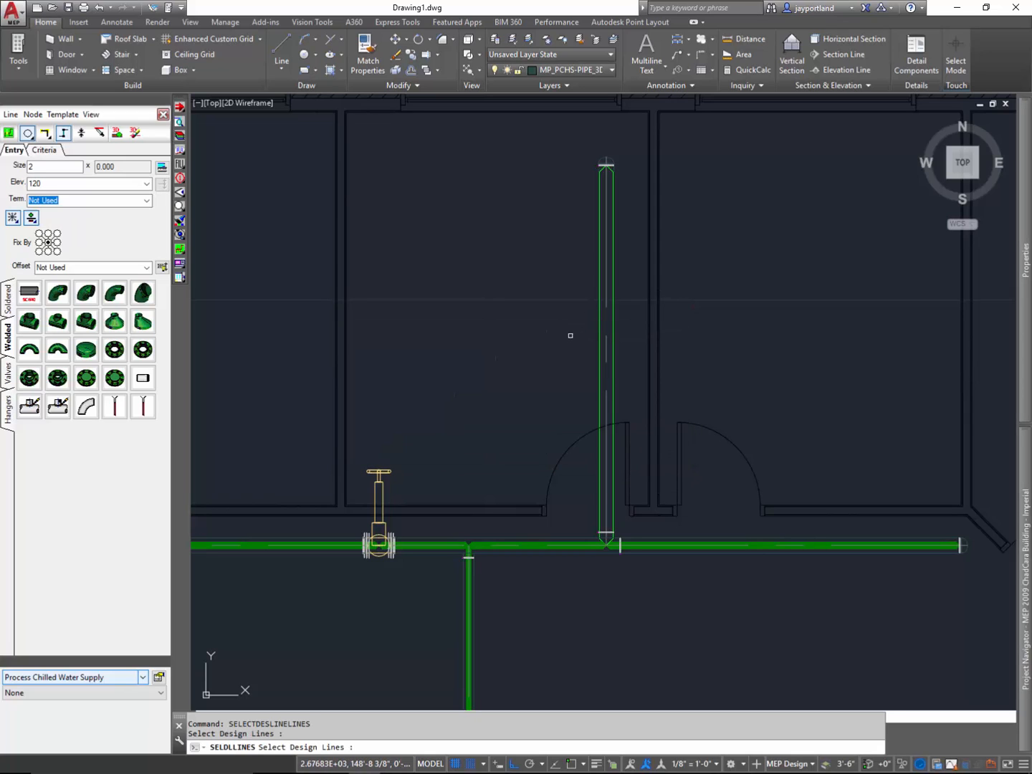
pyautogui.click(597, 327)
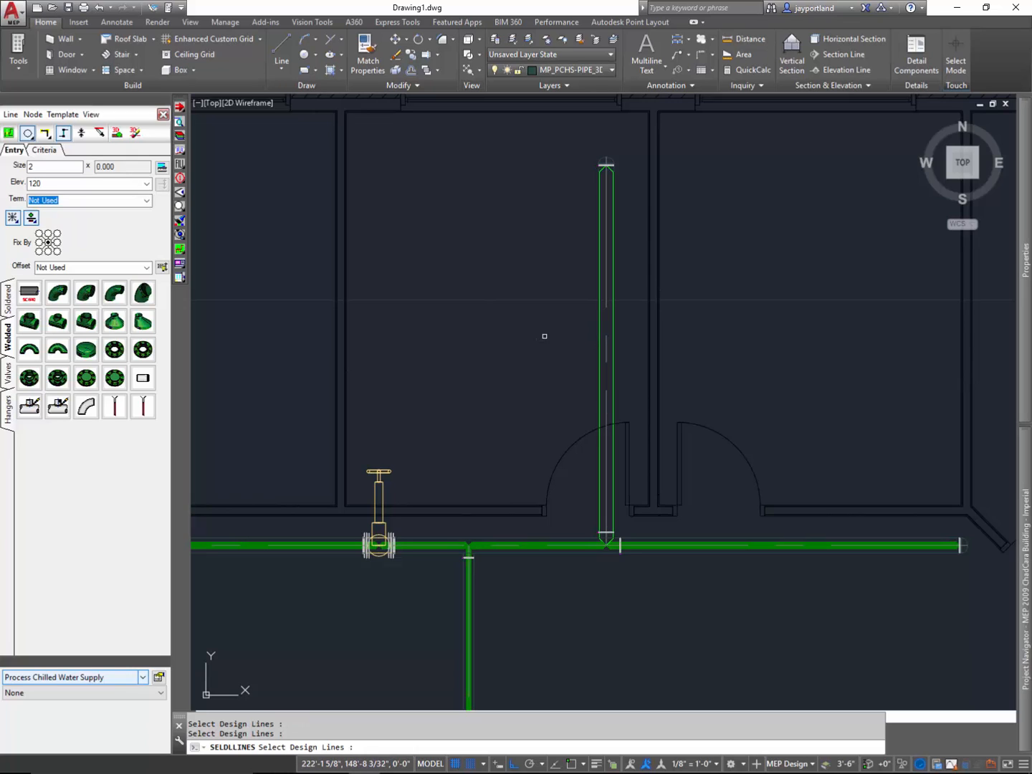
pyautogui.press('Return')
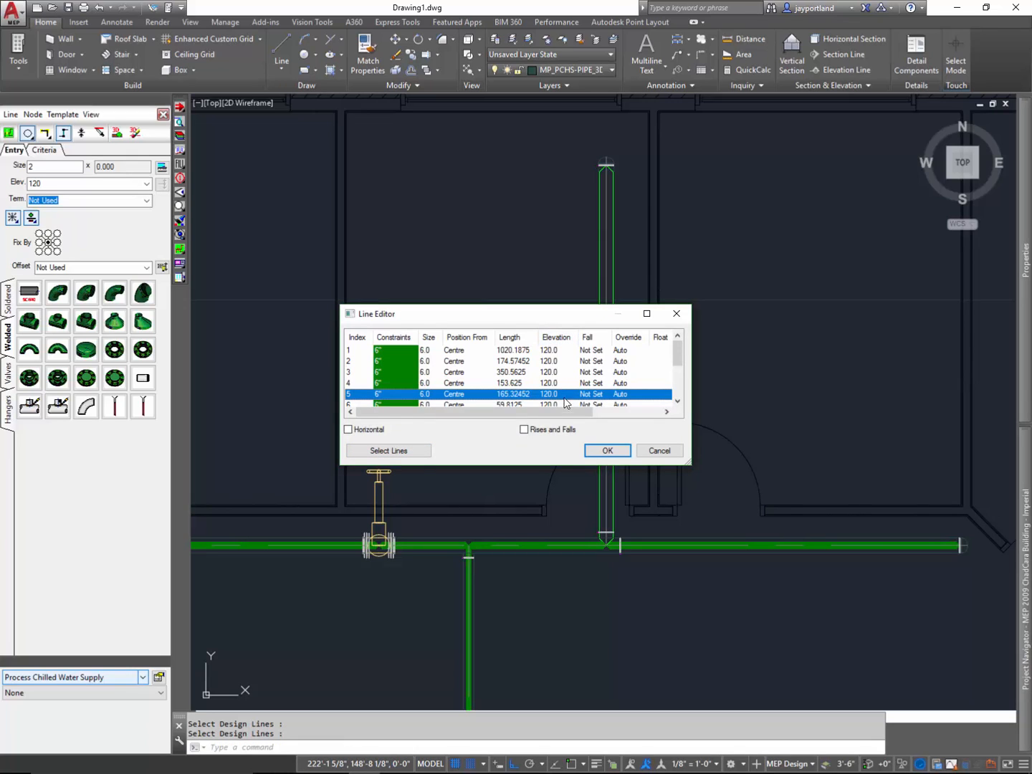
pyautogui.rightClick(395, 399)
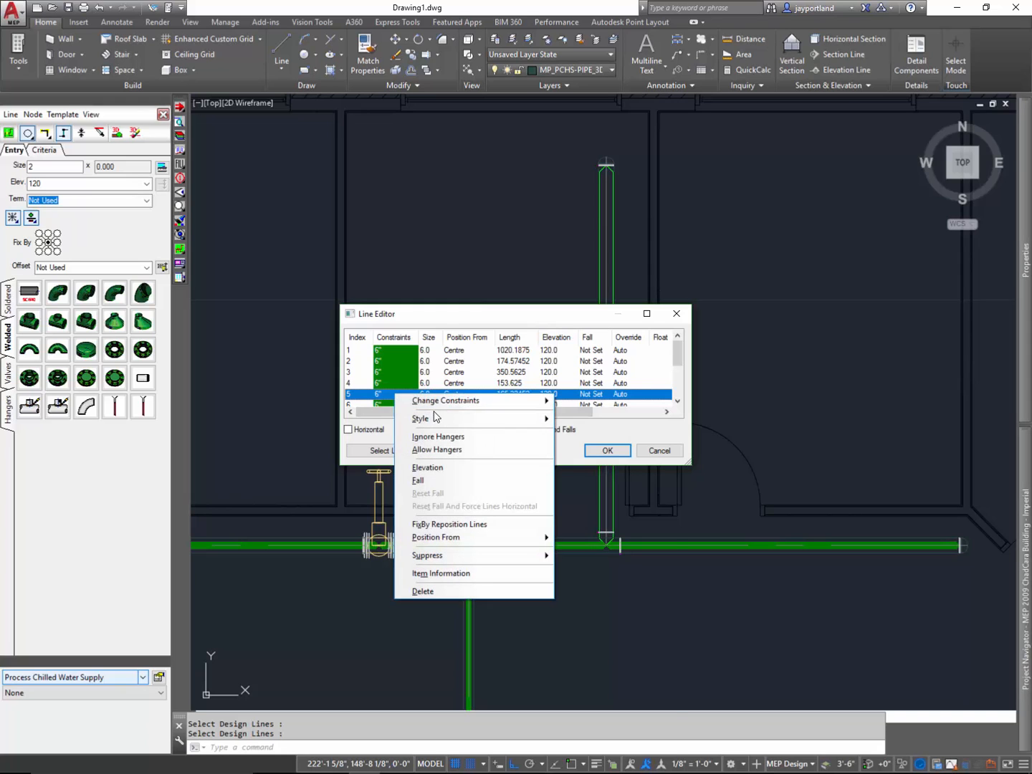
pyautogui.moveTo(474, 403)
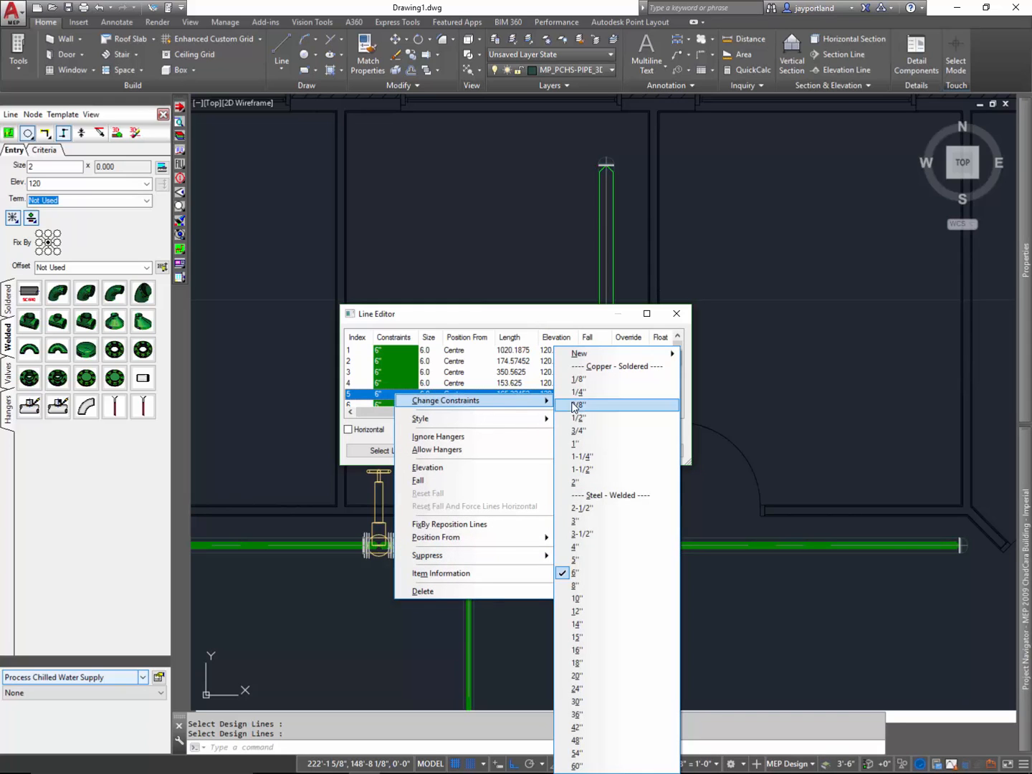
pyautogui.click(595, 547)
pyautogui.click(608, 451)
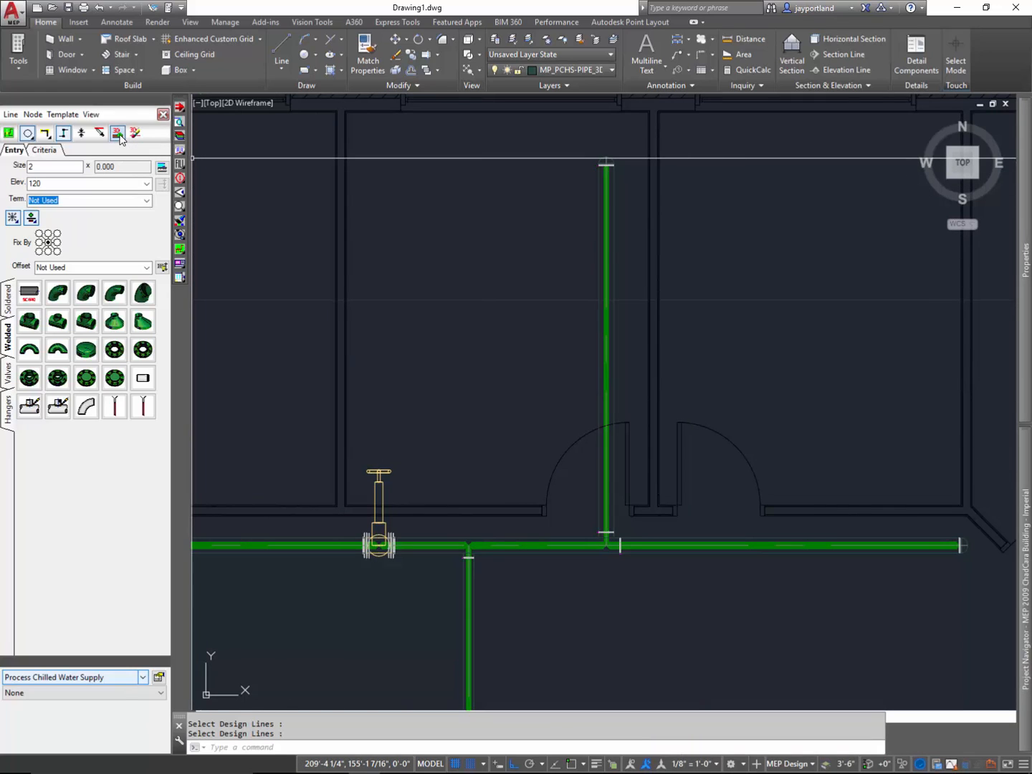
pyautogui.press('Return')
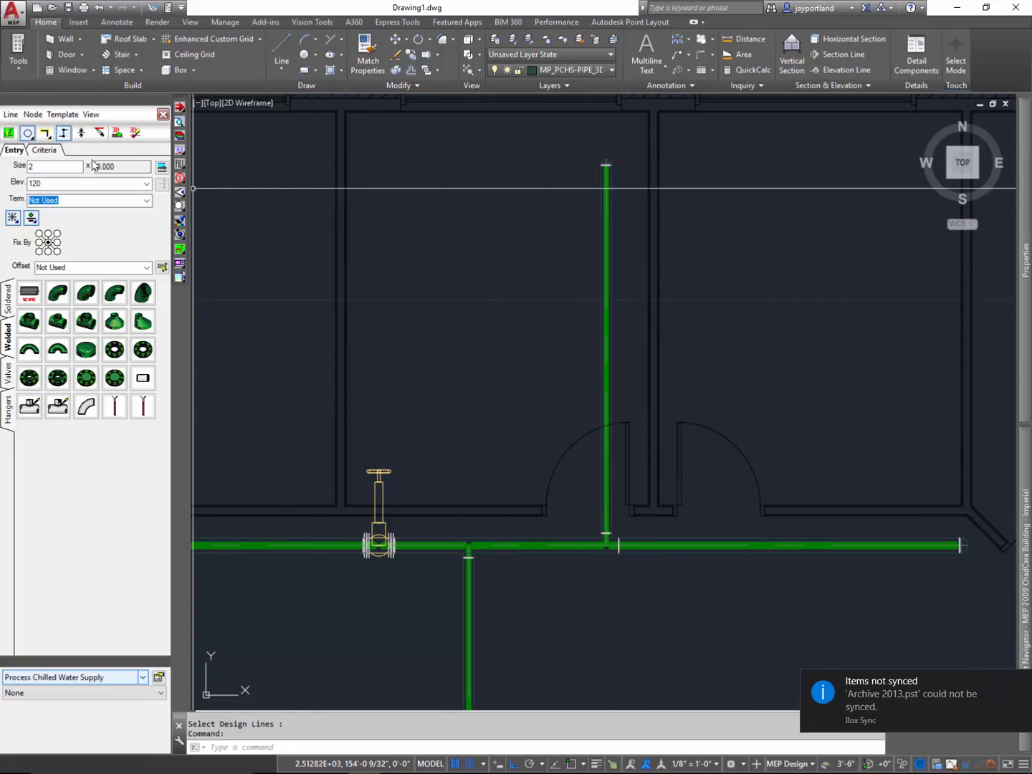
# - Delete the 4" north branch east of the valve from the design line through the Line Editor, and refill the 3D items
pyautogui.click(11, 114)
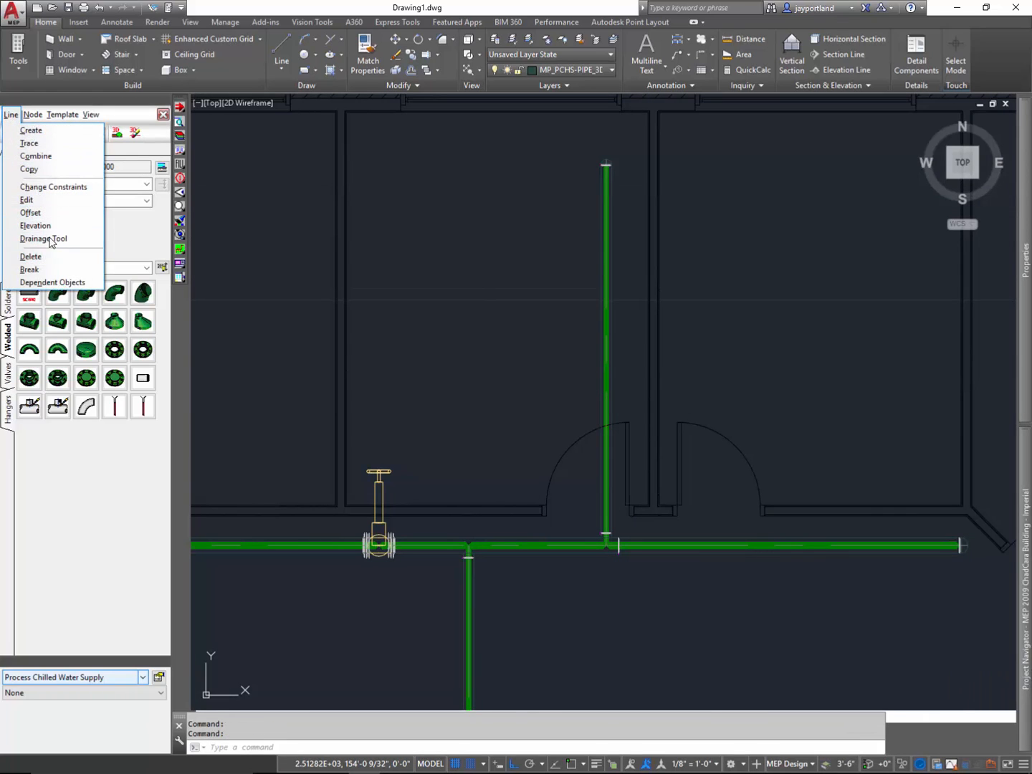
pyautogui.click(52, 200)
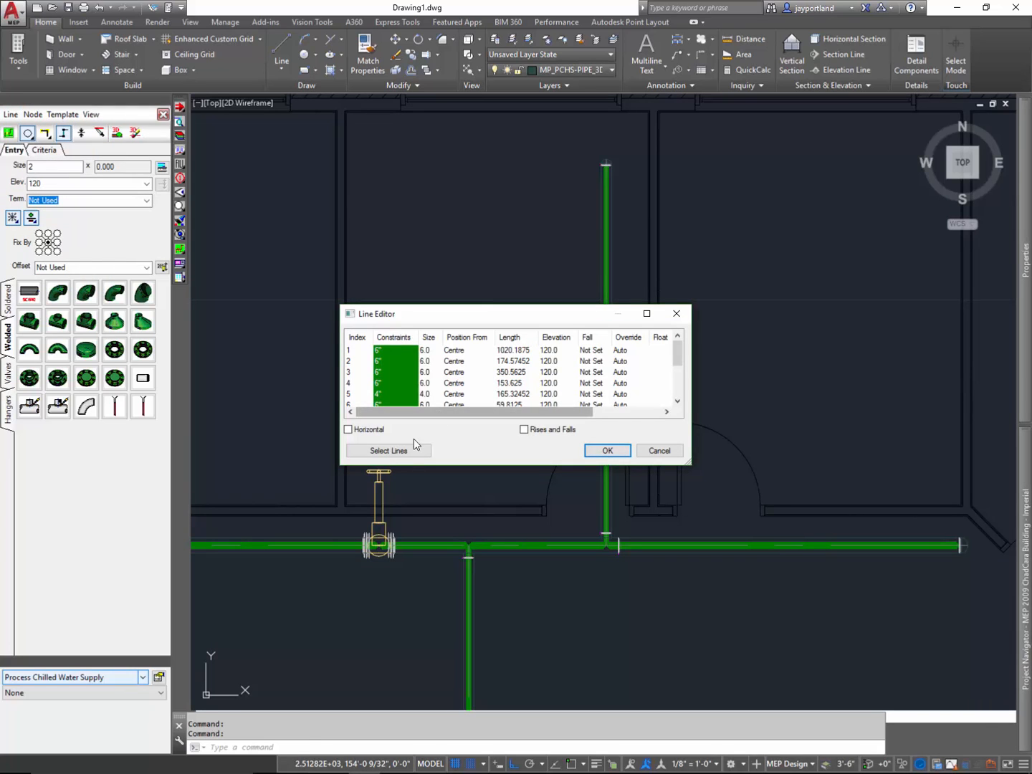
pyautogui.click(402, 450)
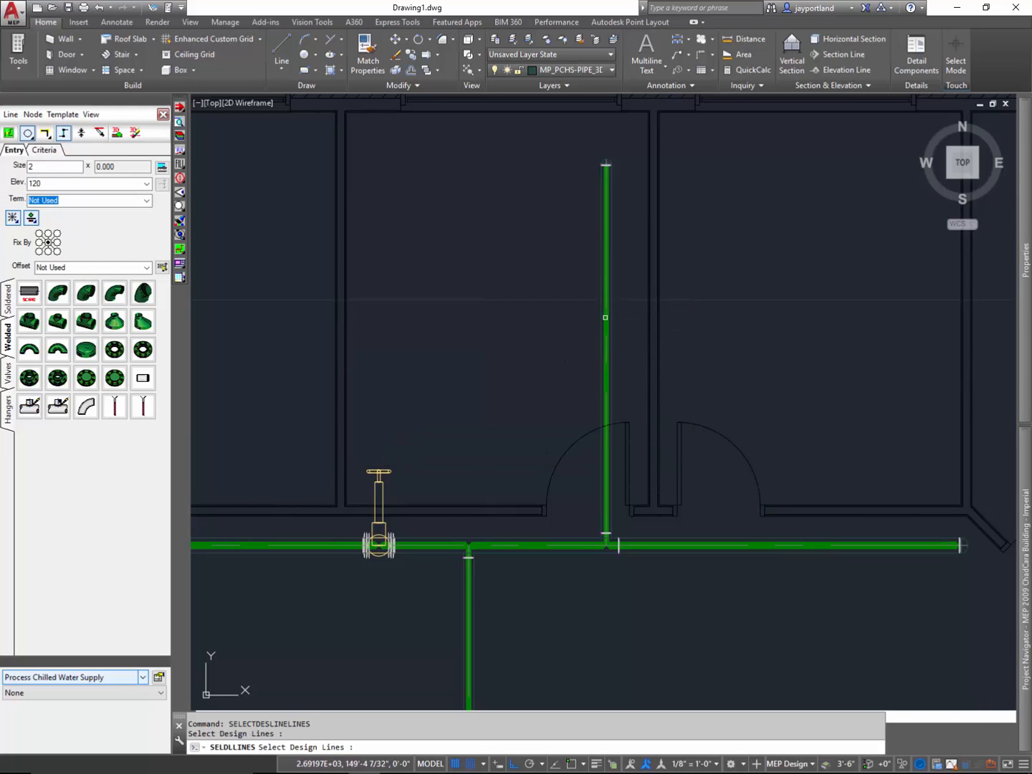
pyautogui.click(604, 321)
pyautogui.press('Return')
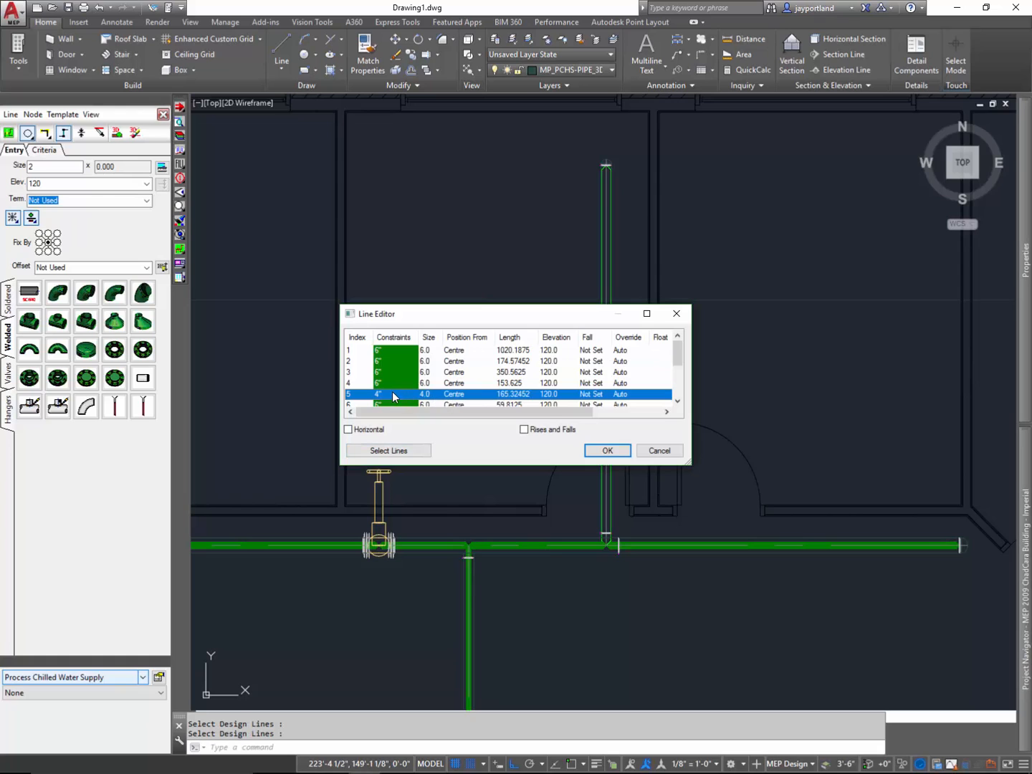
pyautogui.rightClick(393, 396)
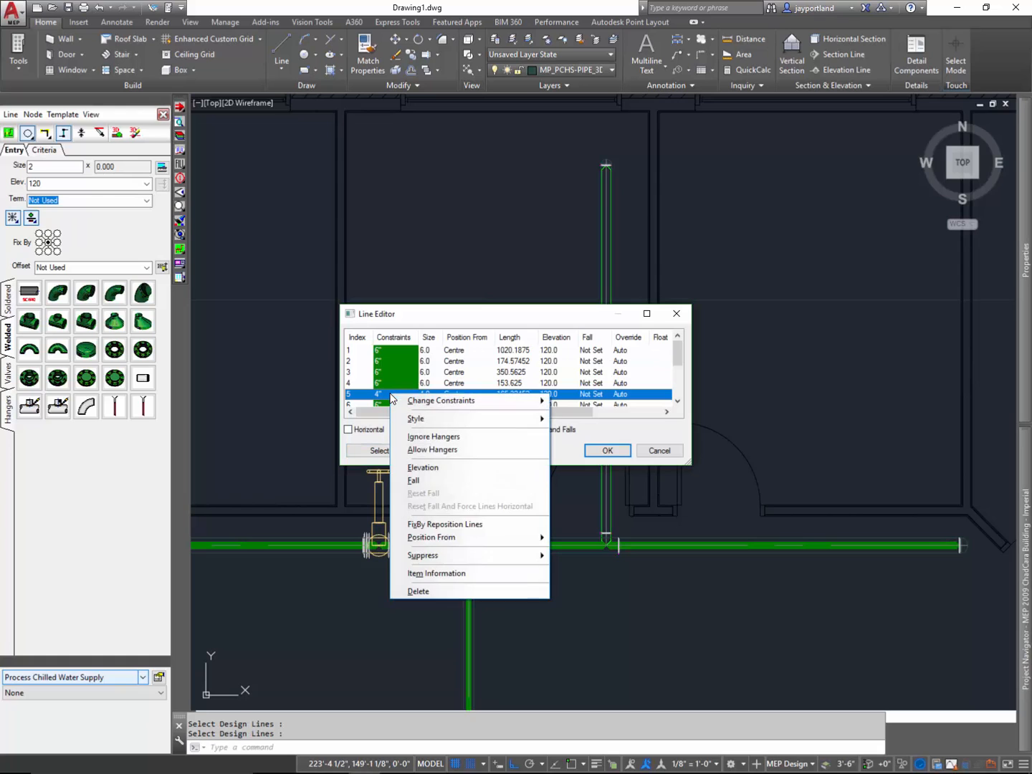
pyautogui.click(449, 591)
pyautogui.click(628, 452)
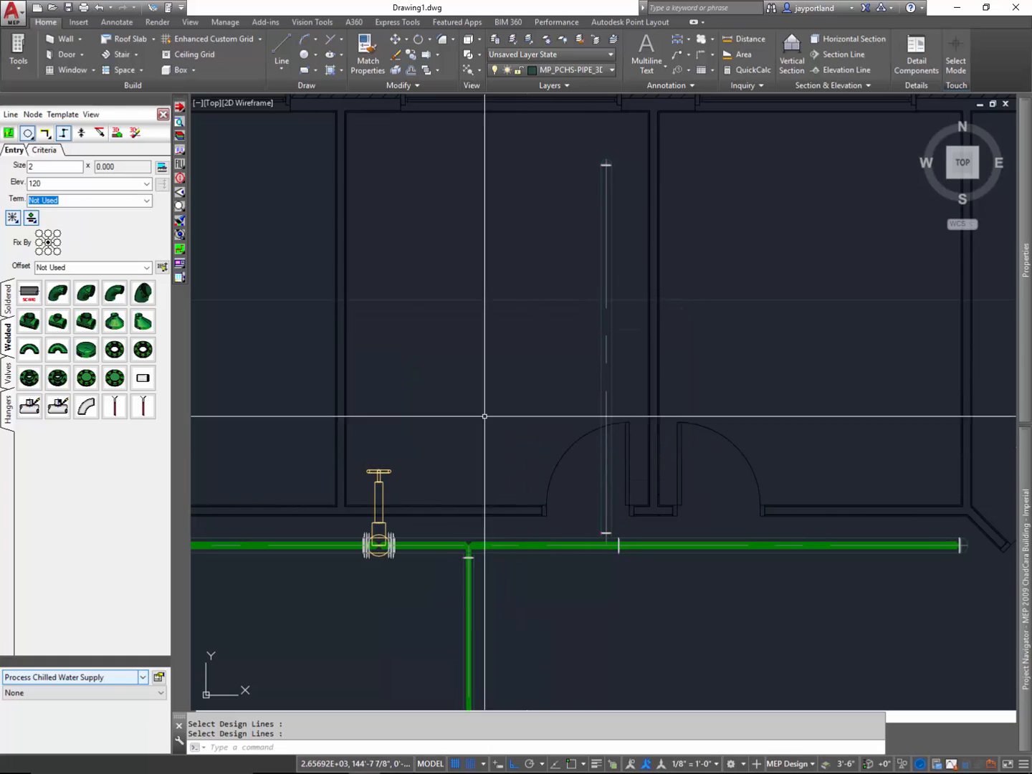
pyautogui.click(117, 135)
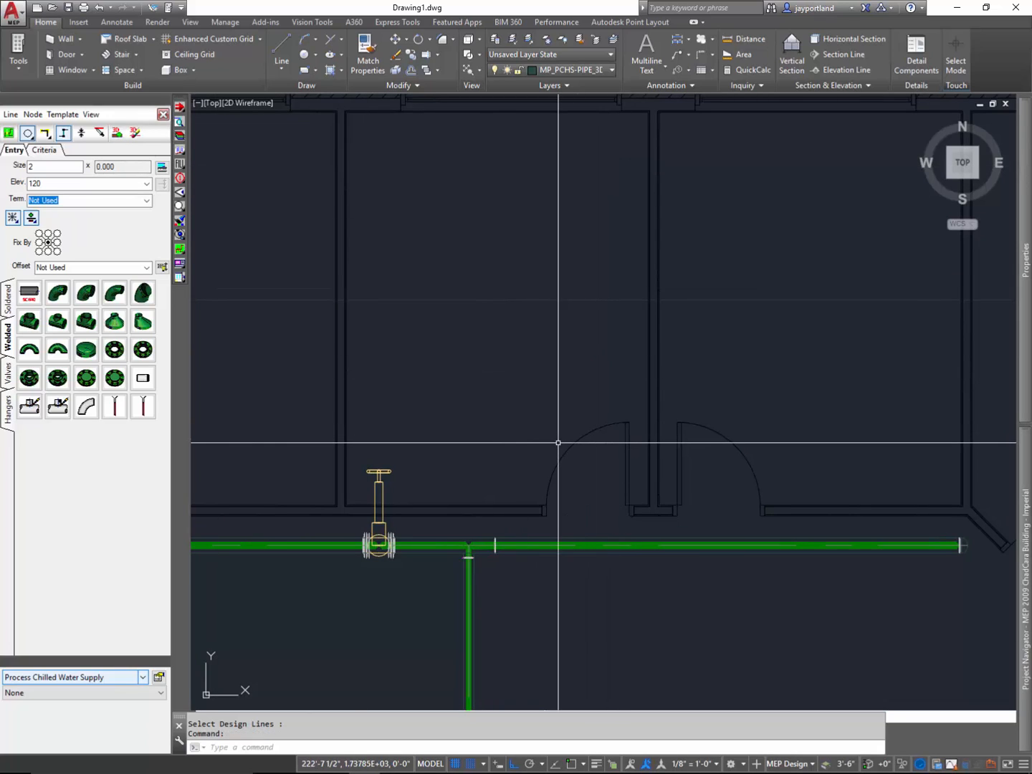
# - Move the straight pipe west of the upper elbow in the room south of the corridor northward, out of its pipe run
pyautogui.scroll(-2, 666, 435)
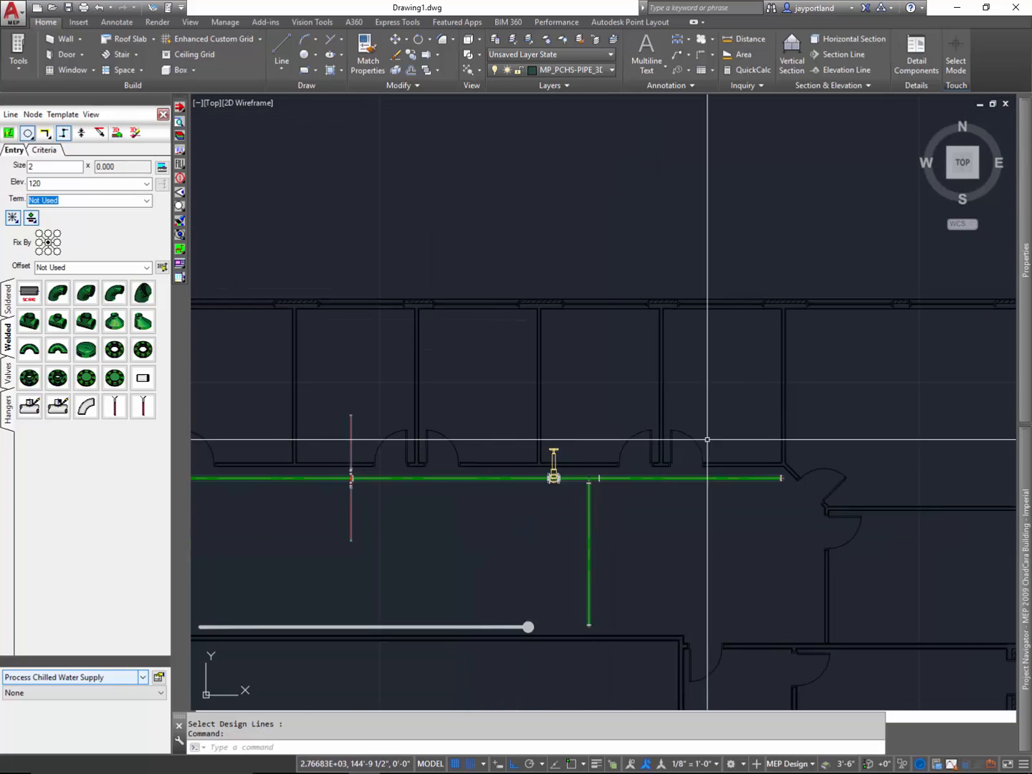
pyautogui.moveTo(619, 486); pyautogui.dragTo(786, 483, button='middle')
pyautogui.scroll(-2, 708, 537)
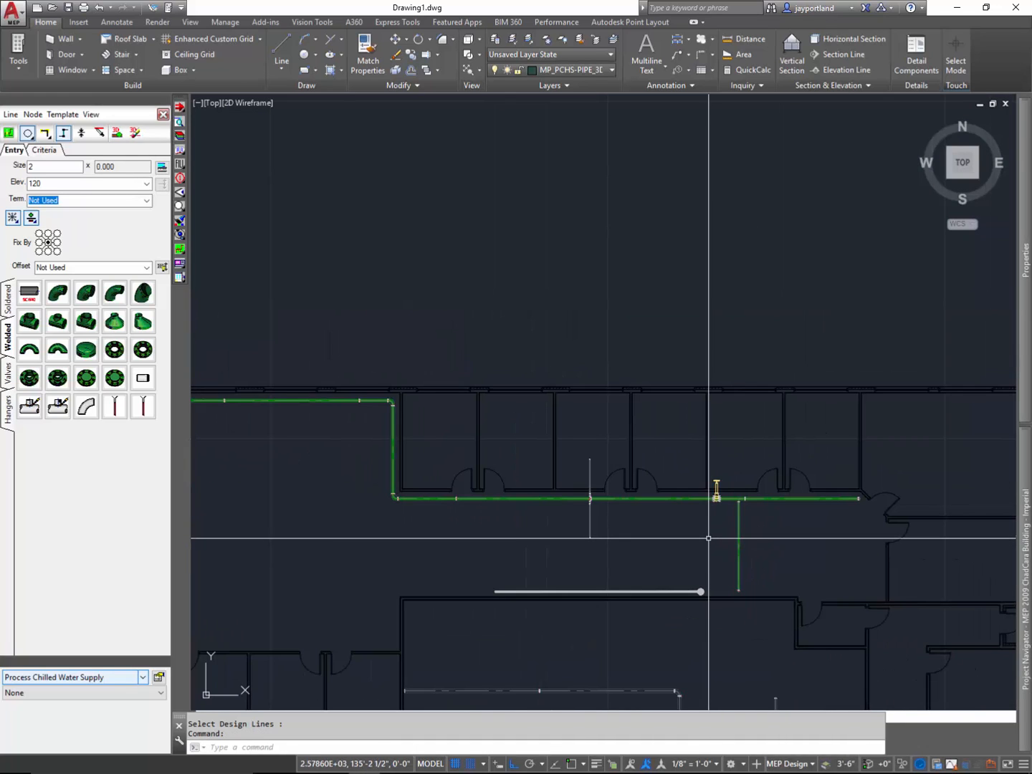
pyautogui.moveTo(755, 578)
pyautogui.mouseDown(button='middle')
pyautogui.moveTo(729, 485)
pyautogui.moveTo(712, 316)
pyautogui.mouseUp(button='middle')
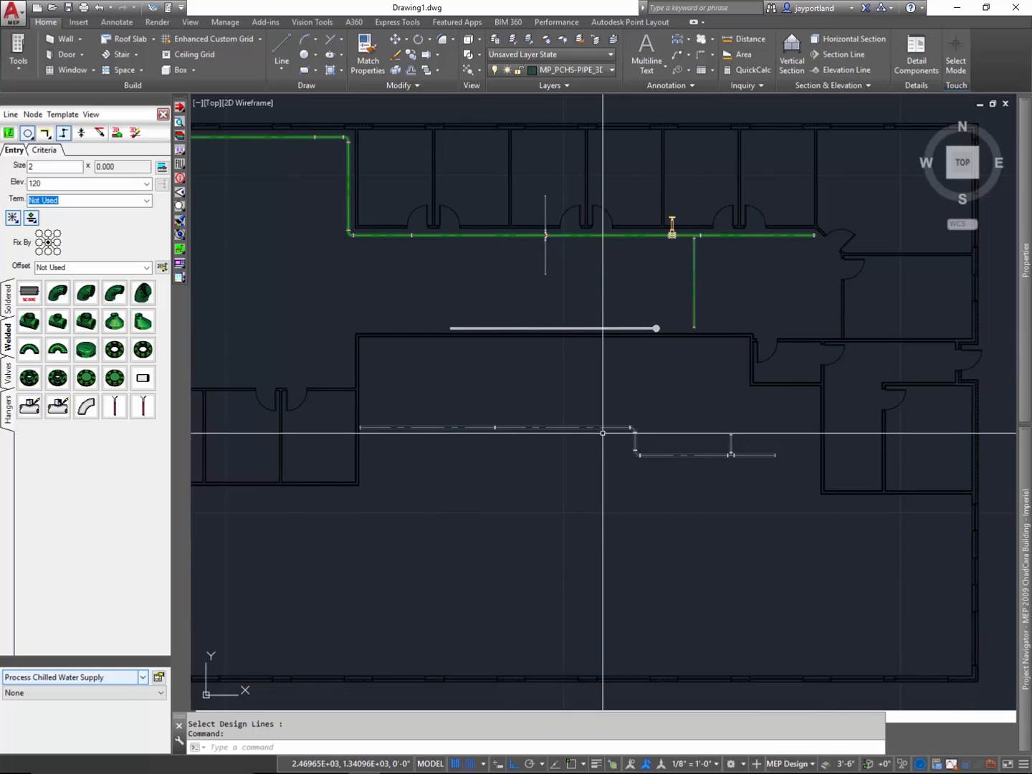
pyautogui.click(552, 429)
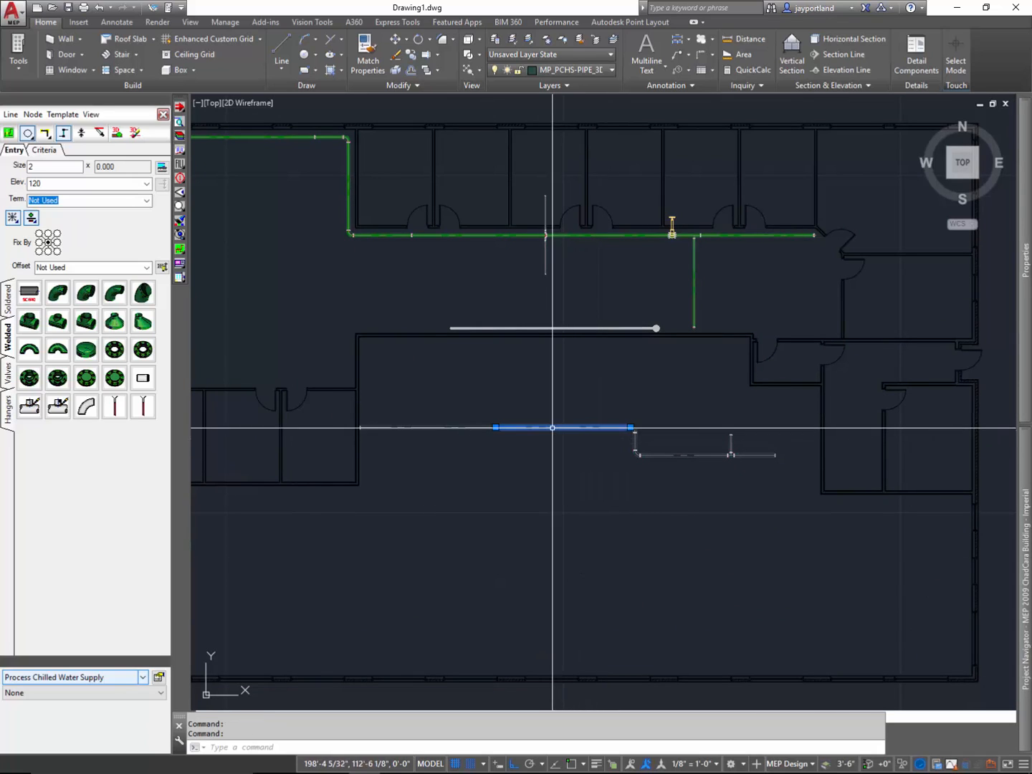
pyautogui.write('m')
pyautogui.press('Return')
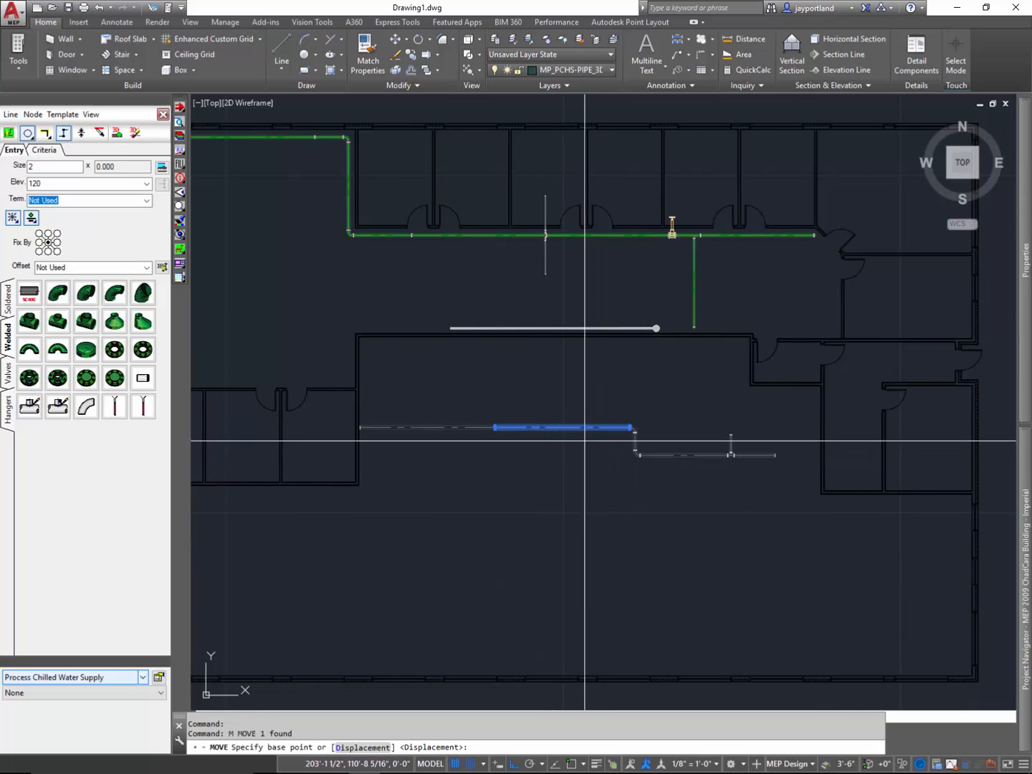
pyautogui.click(591, 429)
pyautogui.click(594, 357)
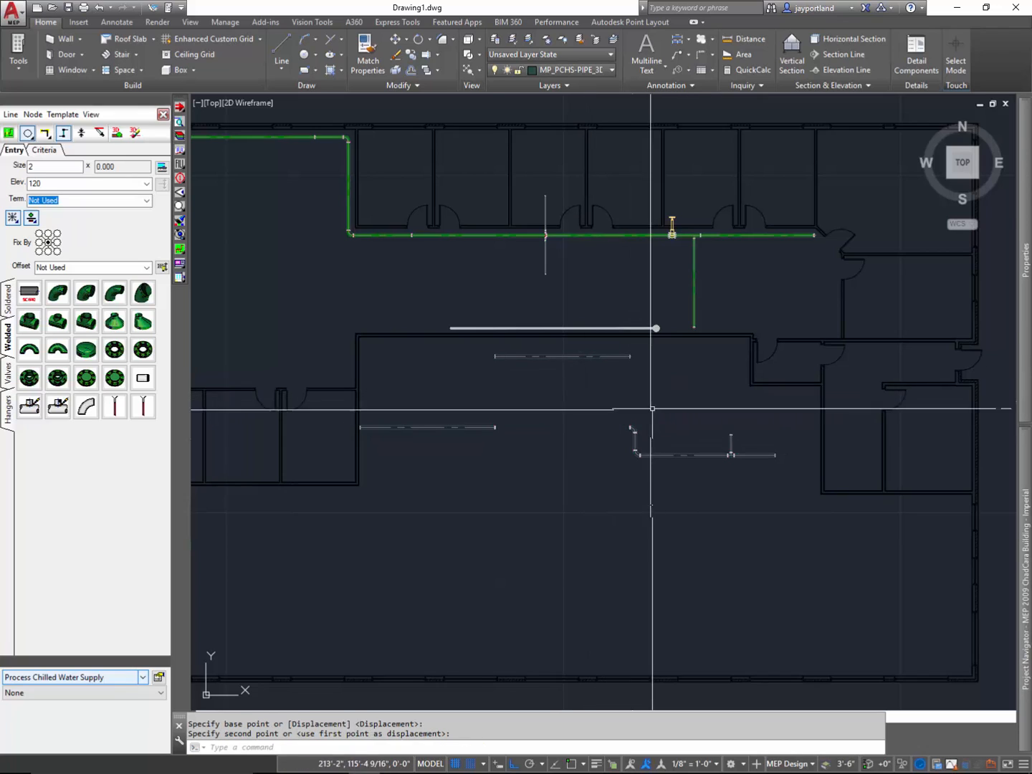
pyautogui.scroll(5, 631, 434)
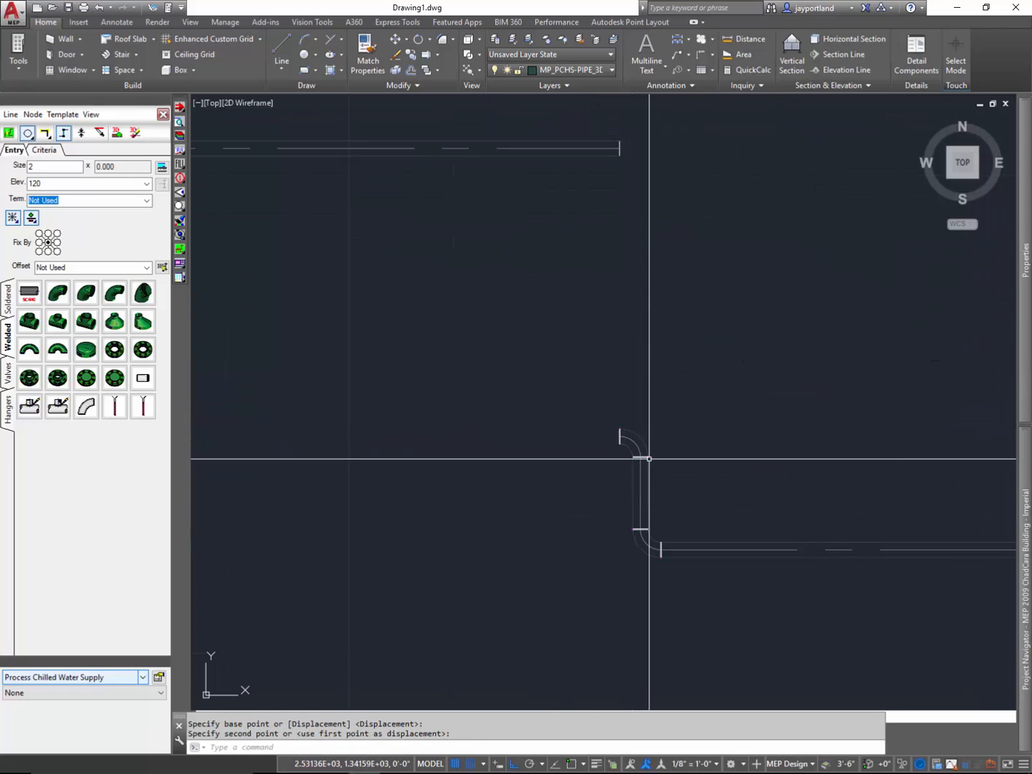
pyautogui.scroll(-4, 648, 459)
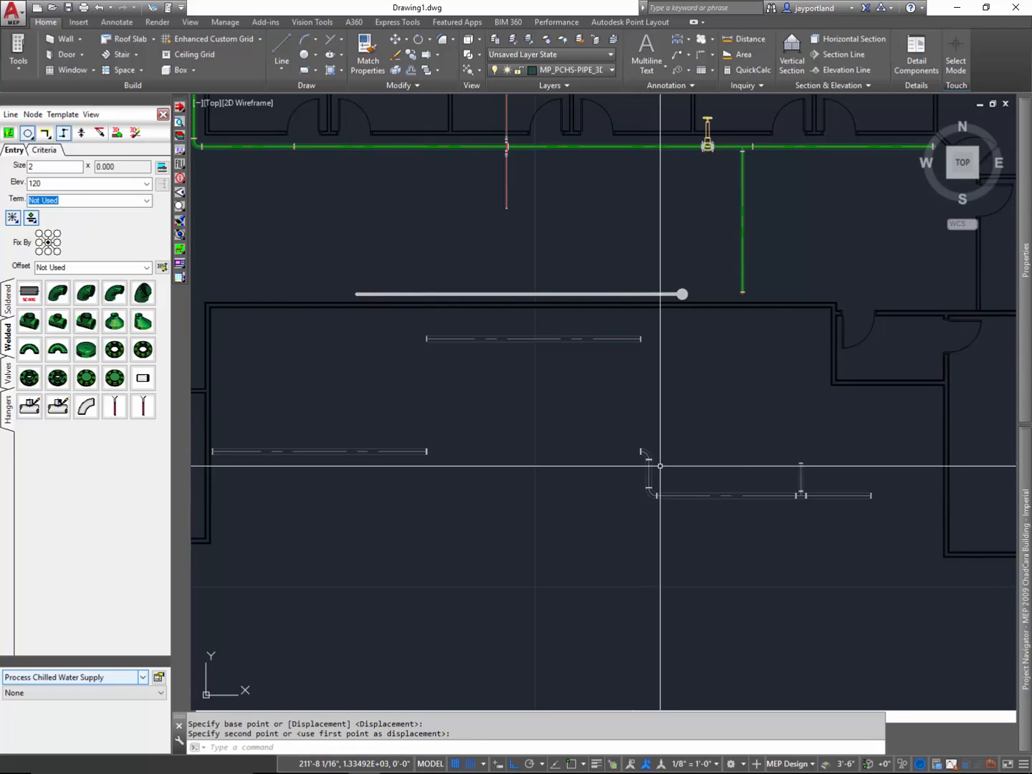
# - Erase the separate design line along the corridor's south wall
pyautogui.click(676, 294)
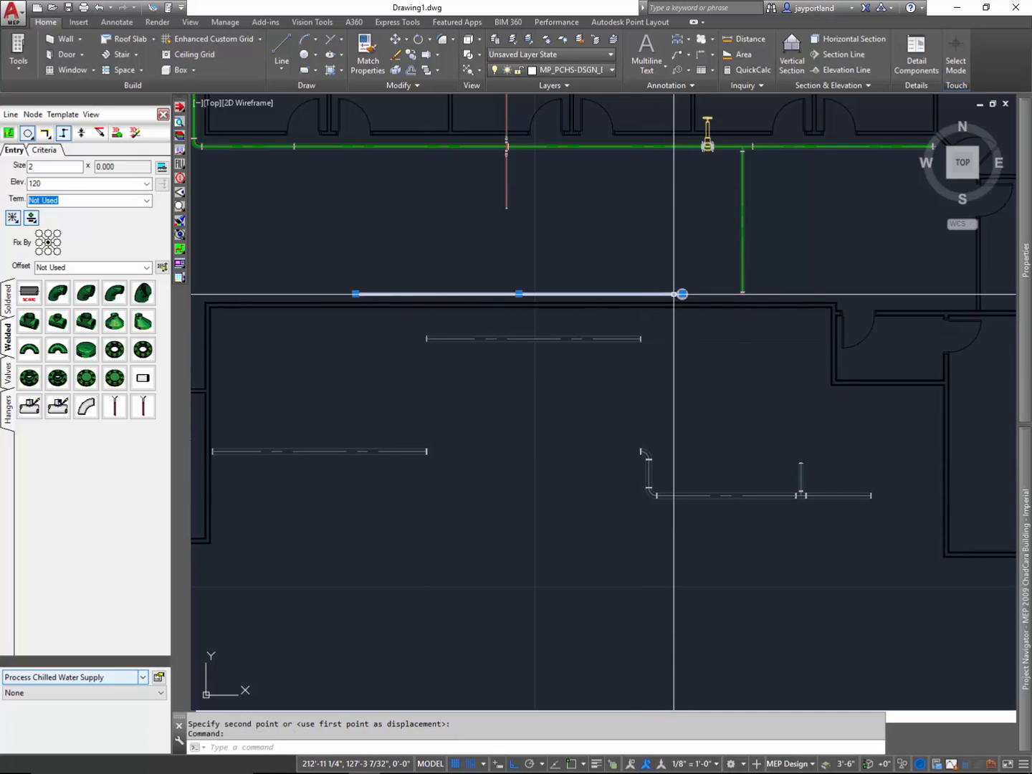
pyautogui.press('Delete')
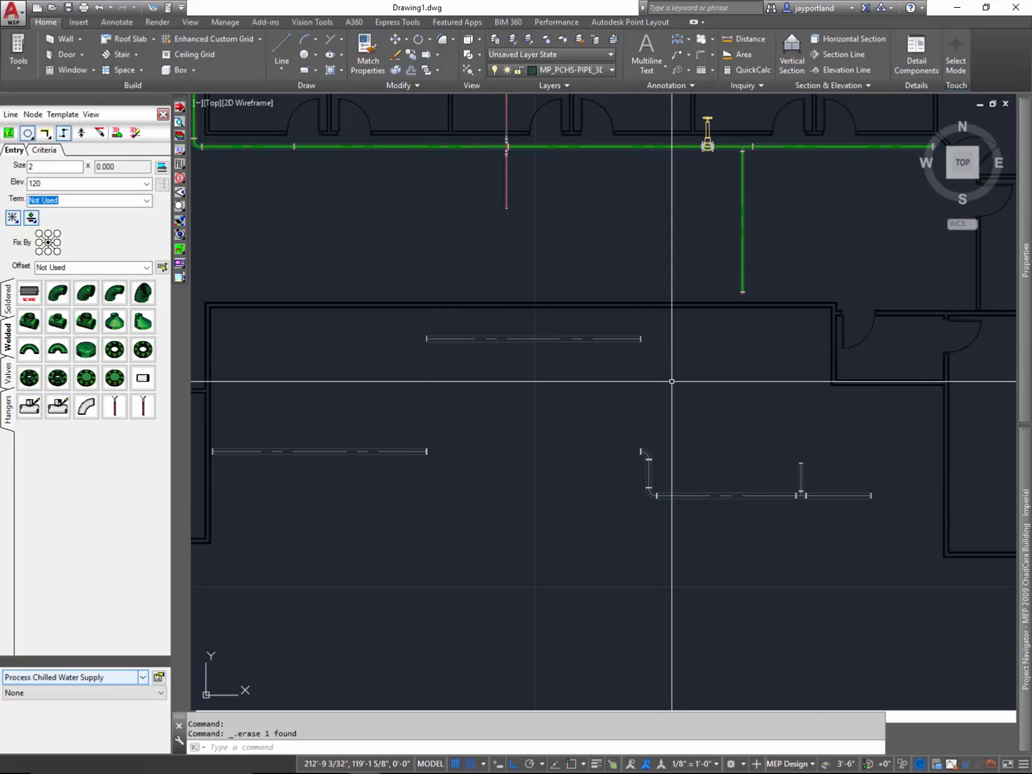
# - Examine the building and piping in the southeast isometric view with the Conceptual visual style
pyautogui.scroll(-4, 672, 381)
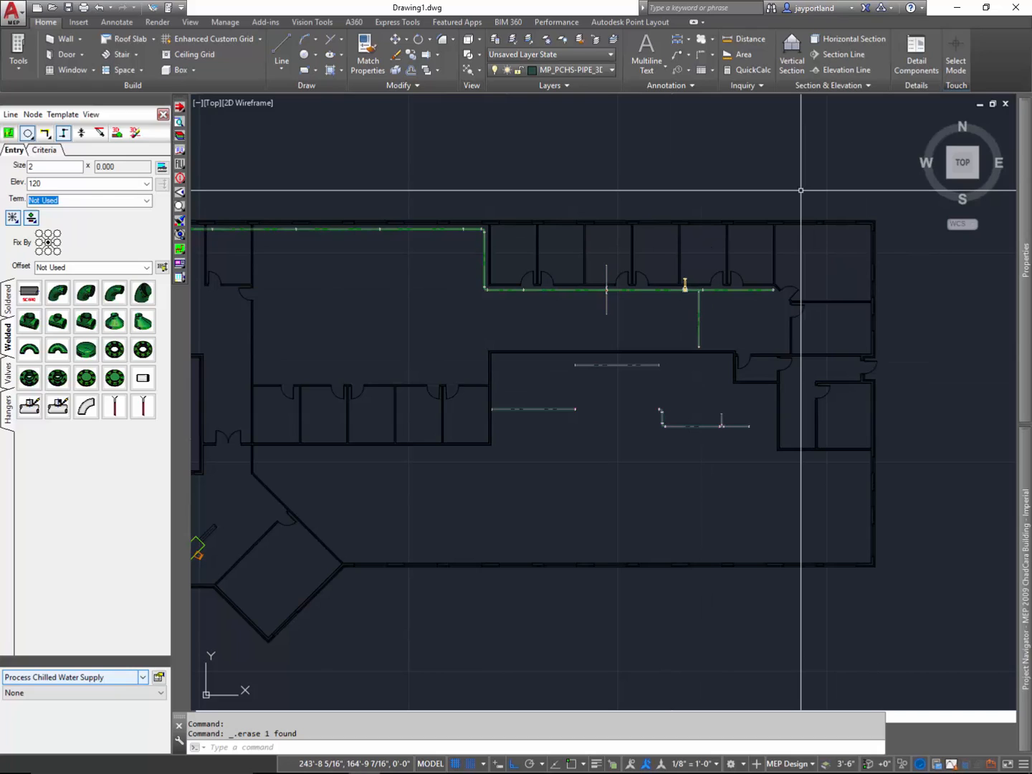
pyautogui.click(977, 178)
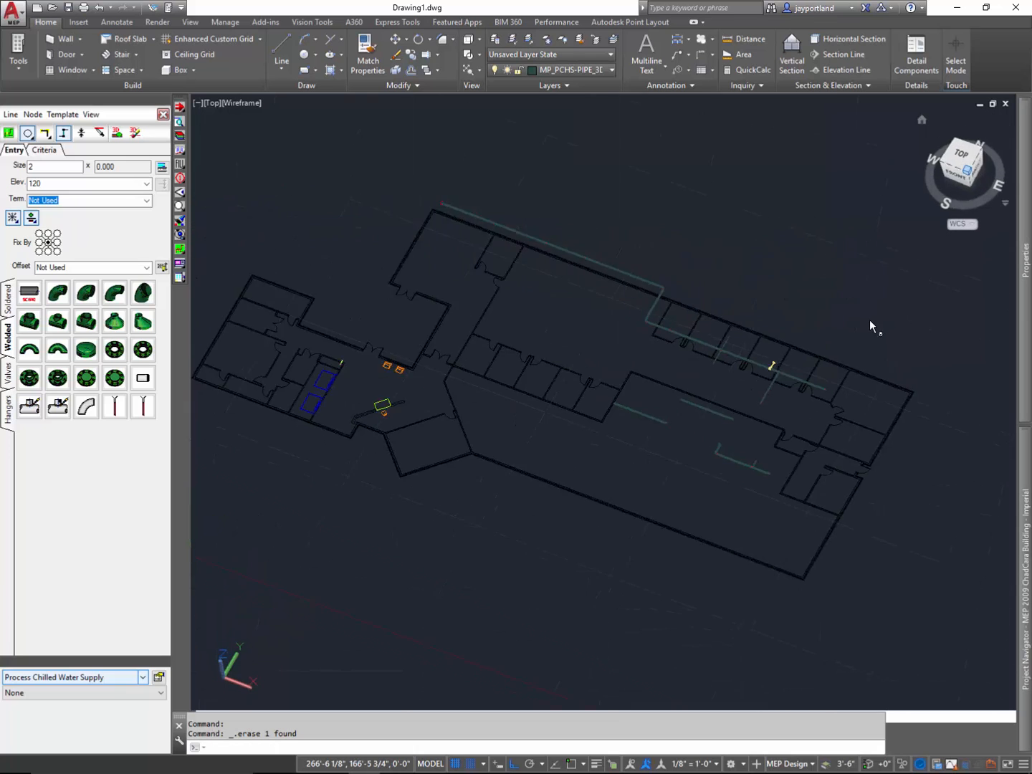
pyautogui.scroll(4, 801, 414)
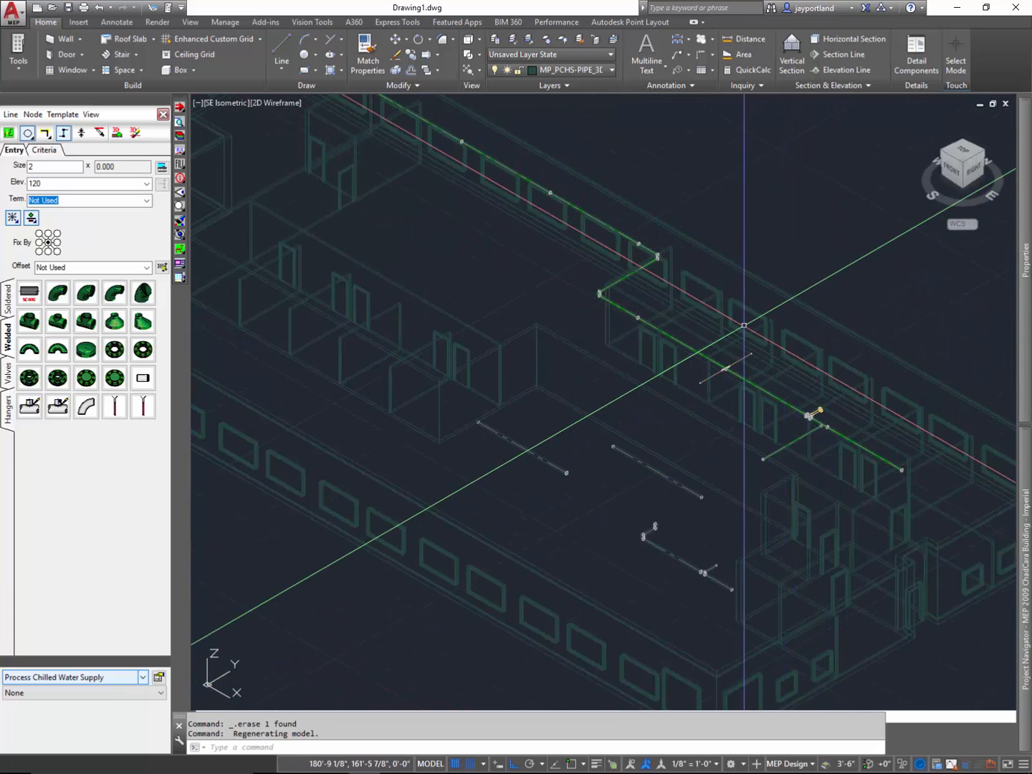
pyautogui.click(280, 106)
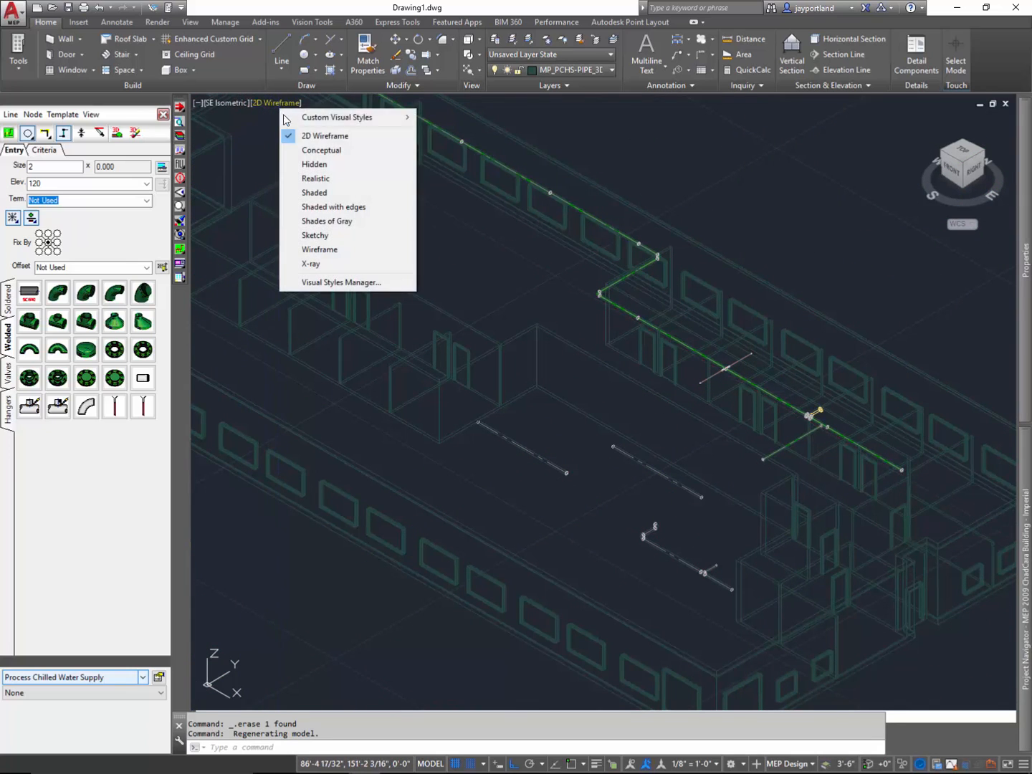
pyautogui.click(323, 151)
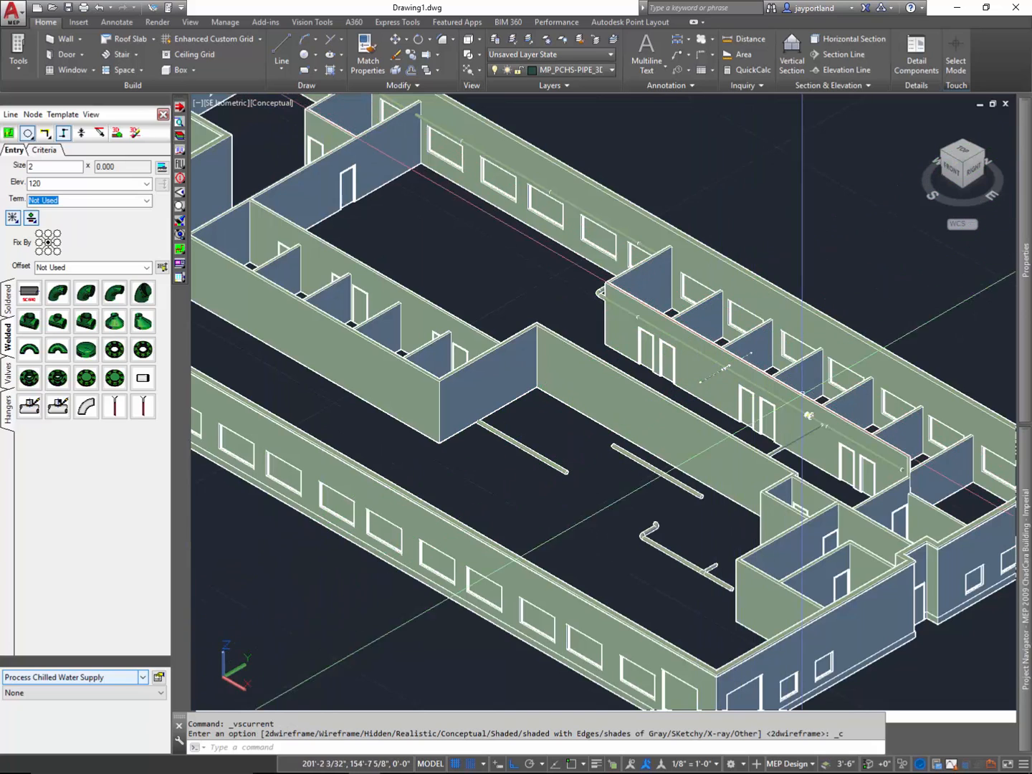
pyautogui.scroll(3, 810, 404)
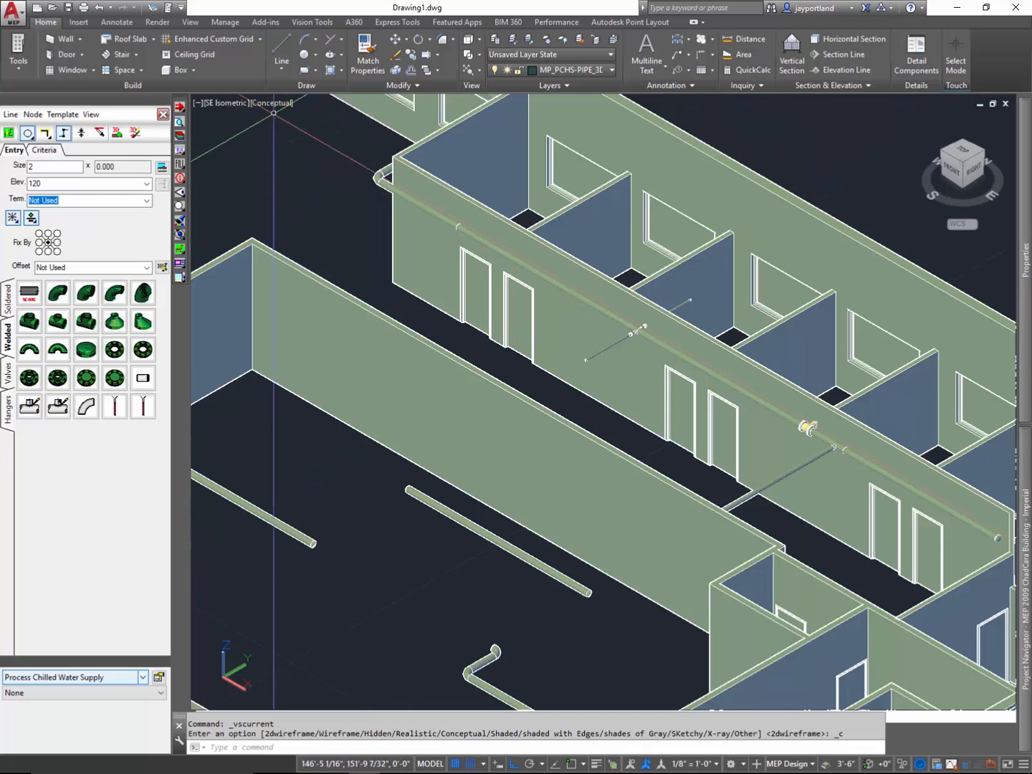
# - Restore the 2D Wireframe visual style and return to the top view of the floor plan
pyautogui.click(274, 104)
pyautogui.click(307, 137)
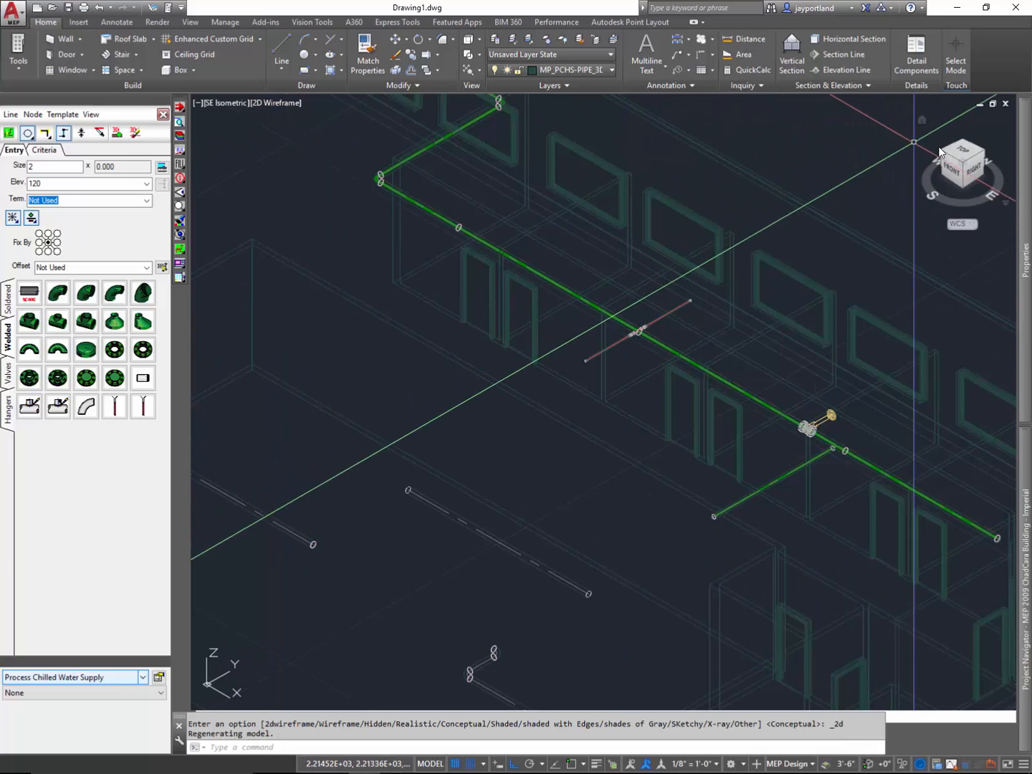
pyautogui.click(946, 160)
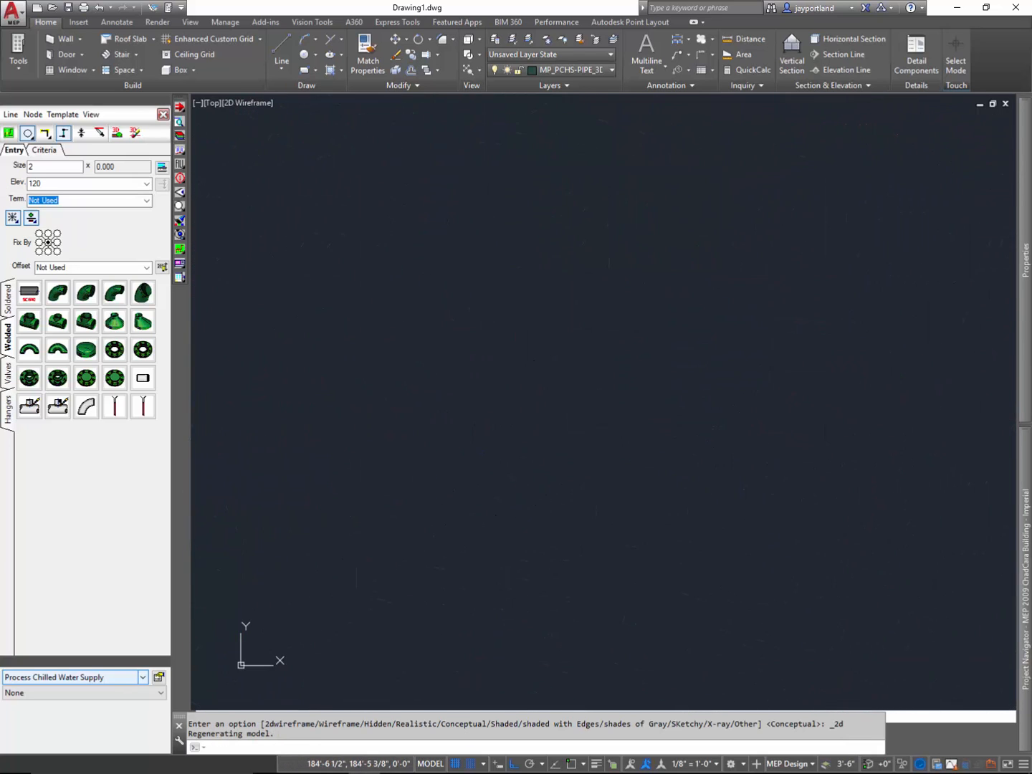
pyautogui.scroll(5, 754, 315)
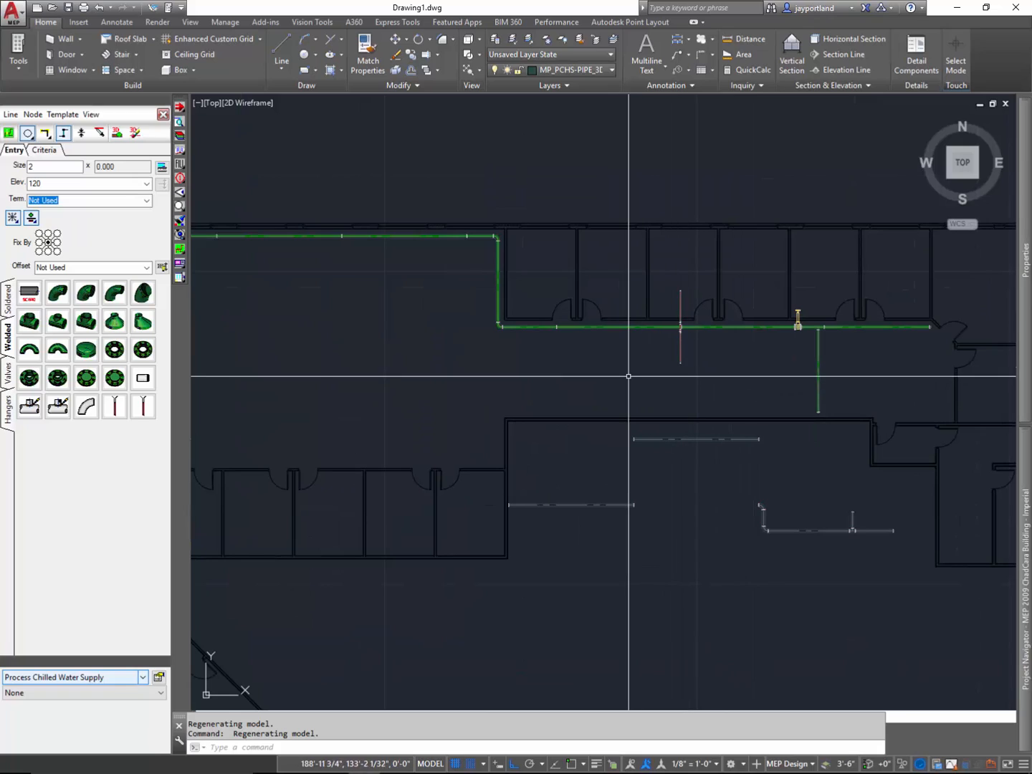